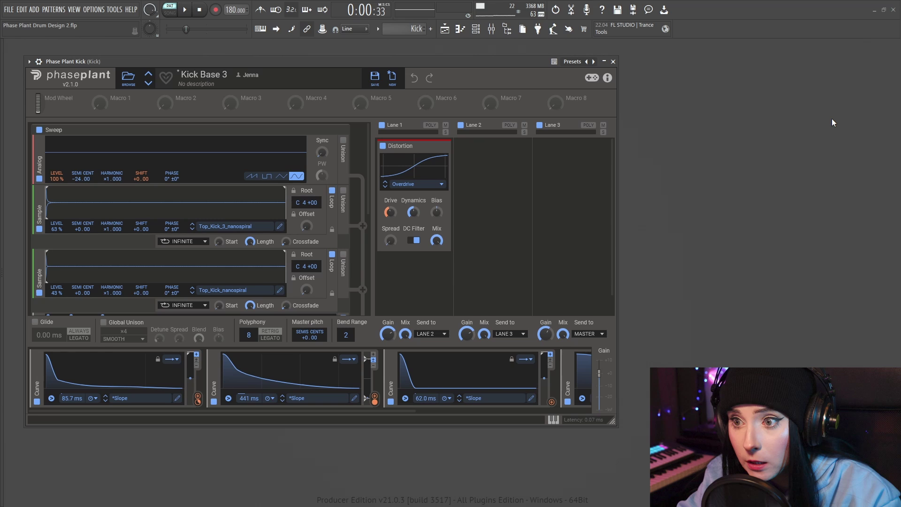
Play the song arrangement from the start, muting every track except Kick, Hat and Snare
click(445, 30)
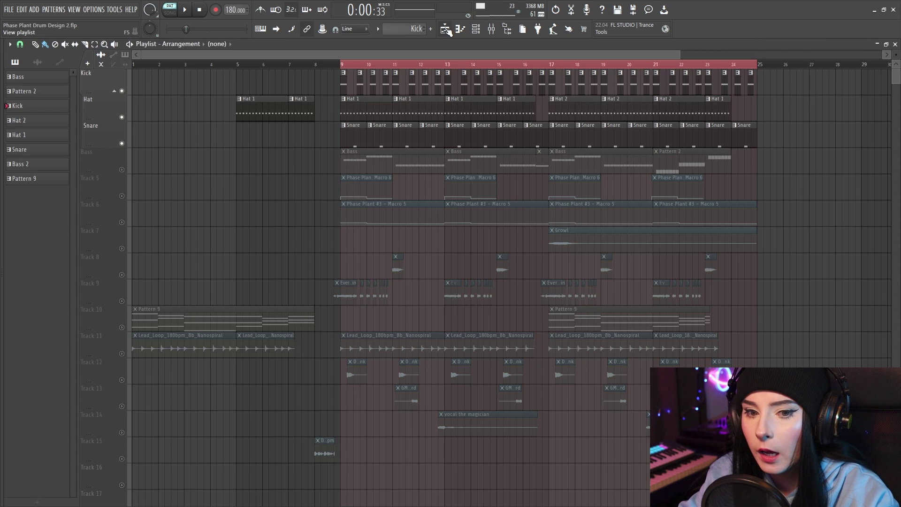
right_click(122, 92)
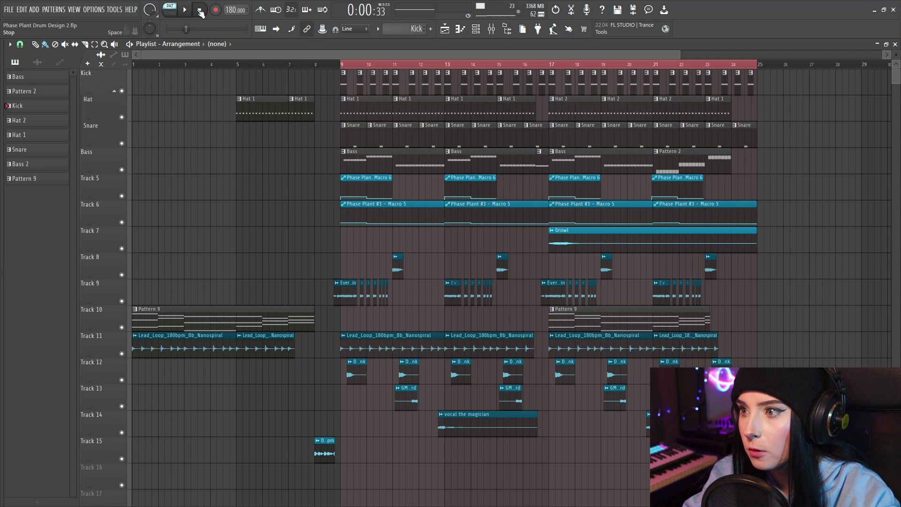
click(186, 10)
click(169, 13)
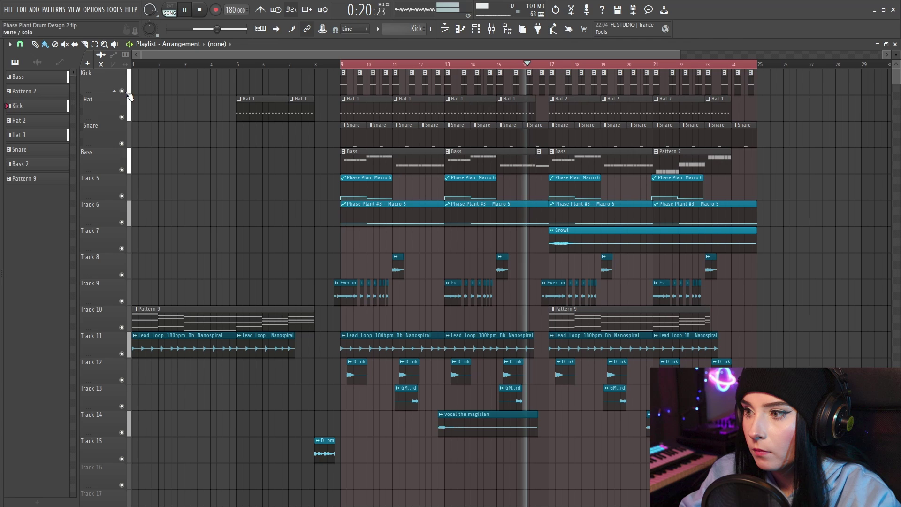
drag(125, 93, 124, 143)
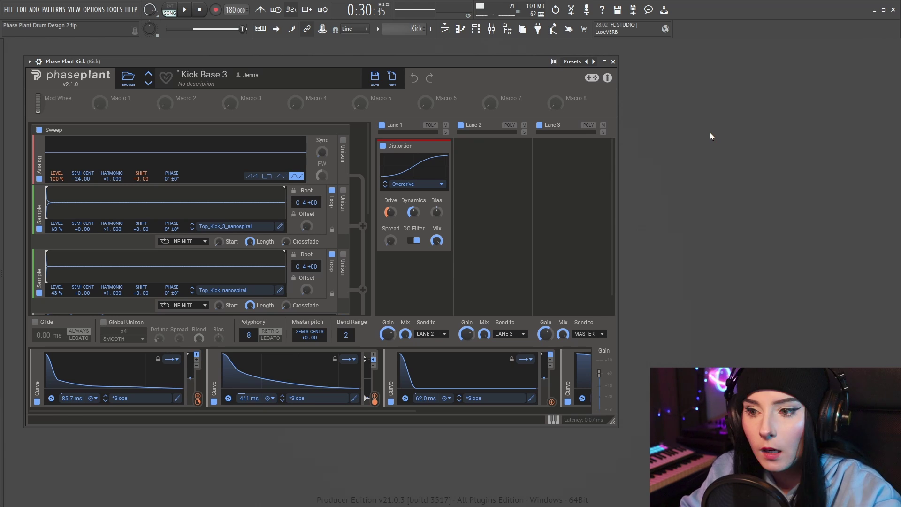
Play the pattern, inspect the Kick insert's Fruity Parametric EQ 2 in the Mixer, then pause
key(l)
key(space)
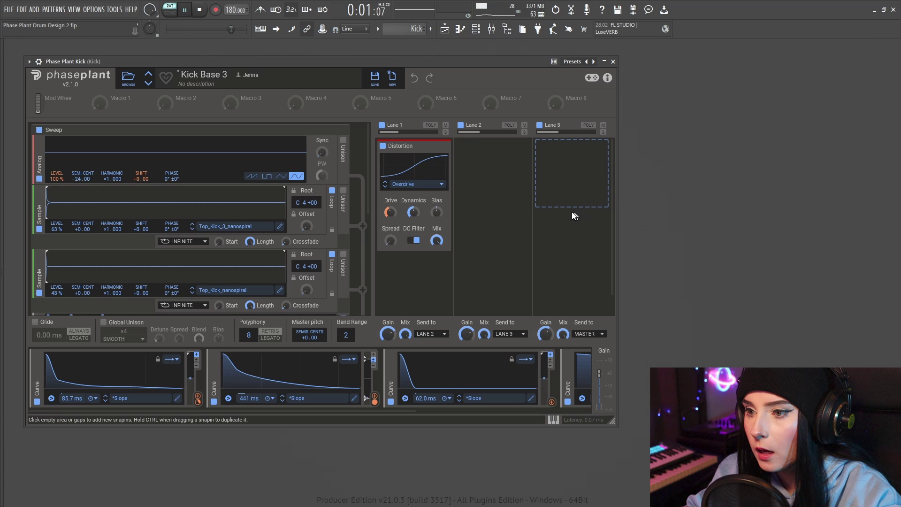
click(491, 29)
drag(527, 91, 520, 84)
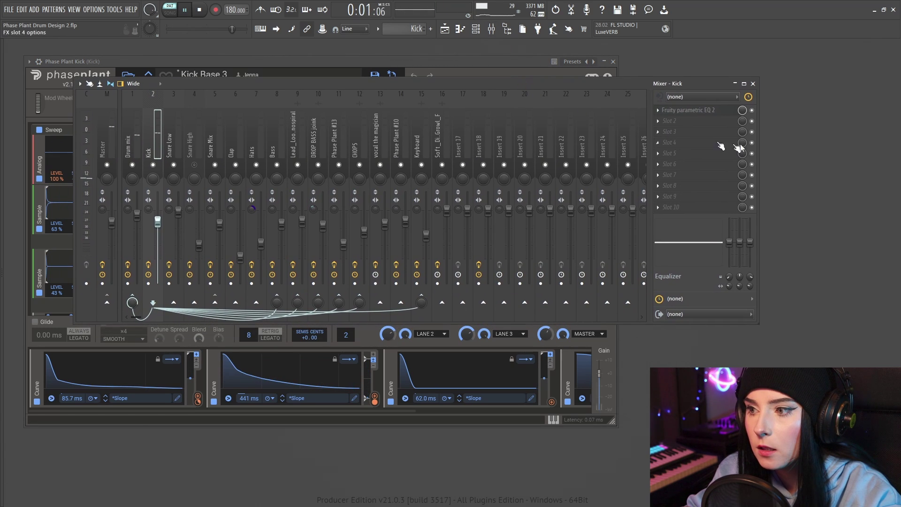
click(674, 111)
drag(421, 121, 506, 101)
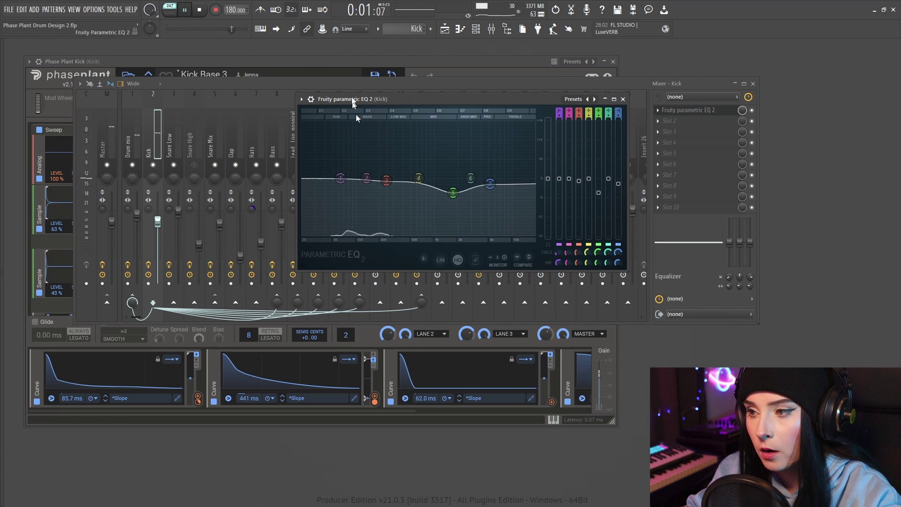
click(188, 13)
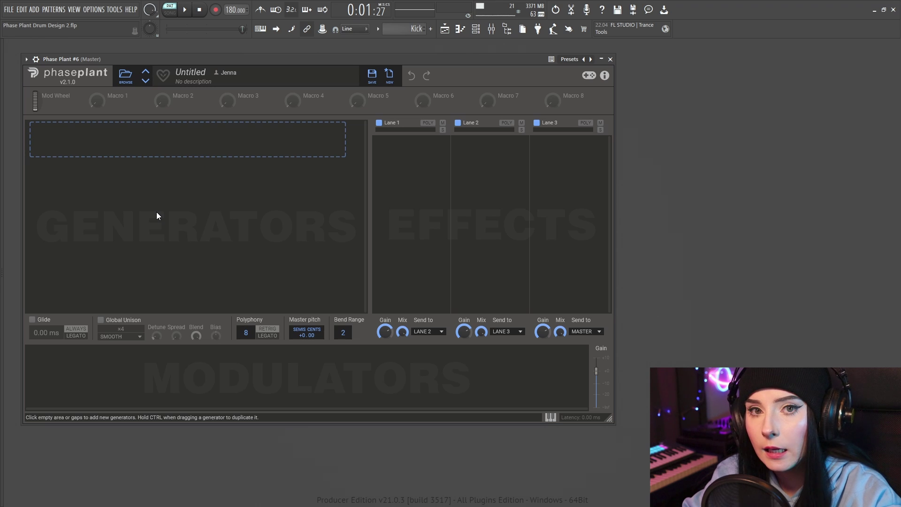
Add an analog oscillator set to a sine wave, tuned down 12 semitones
click(237, 151)
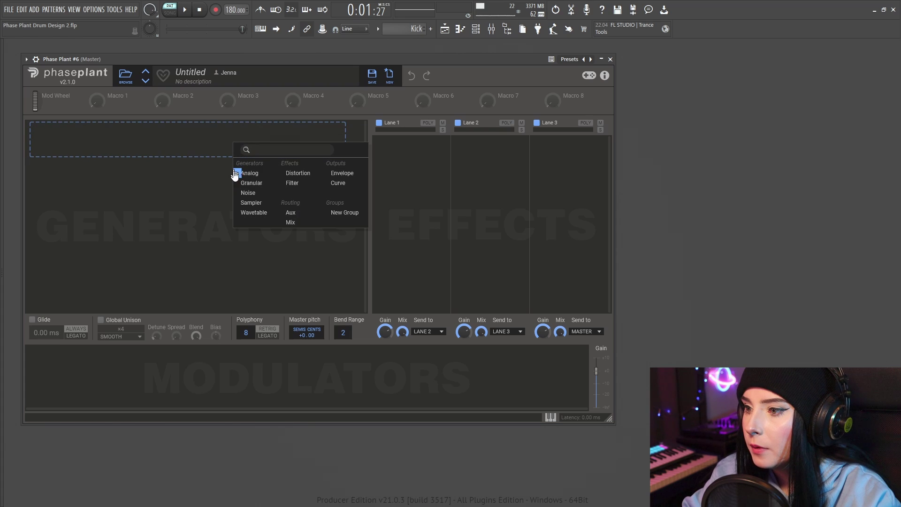
click(250, 174)
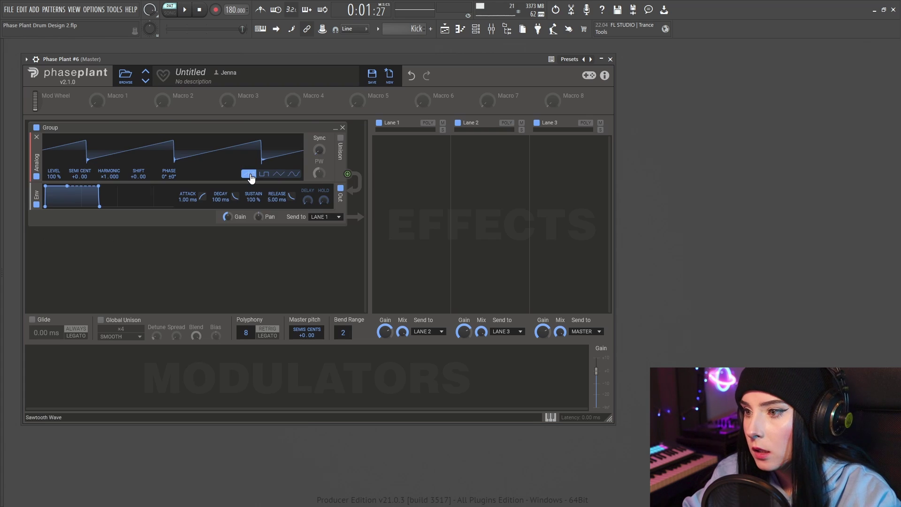
click(294, 176)
drag(75, 177, 75, 197)
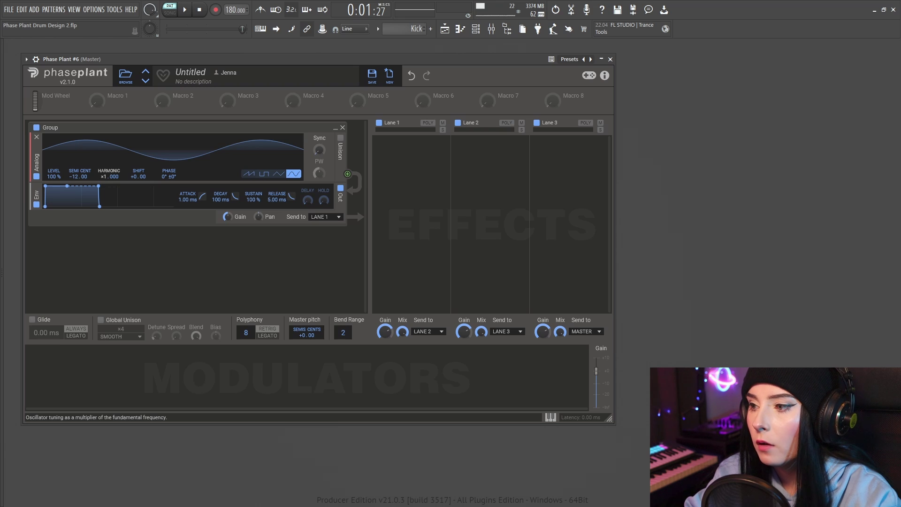
Try the oscillator's HARMONIC and SHIFT values, then undo the shift change
drag(101, 172, 100, 185)
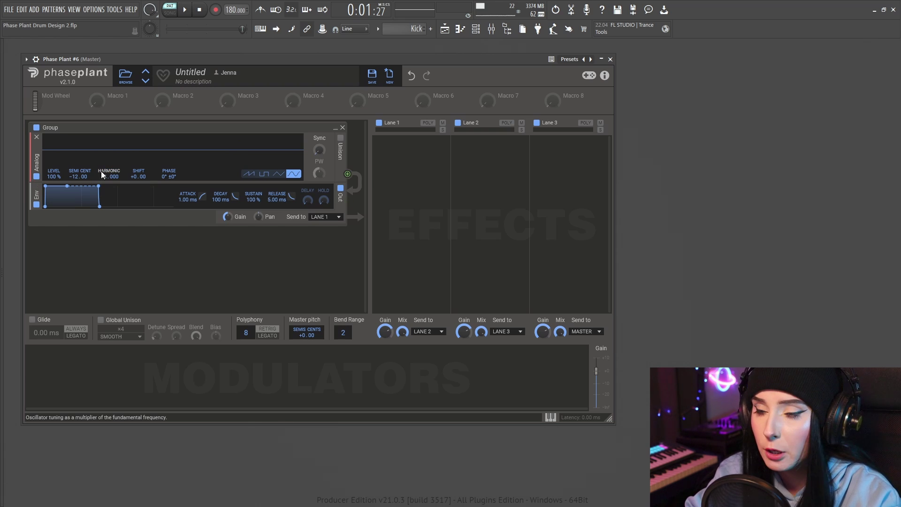
drag(137, 177, 136, 113)
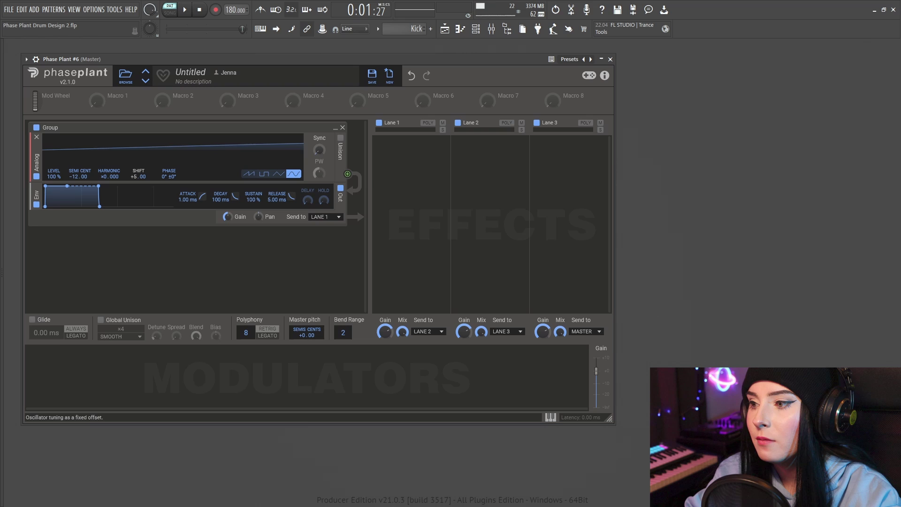
drag(136, 178, 136, 177)
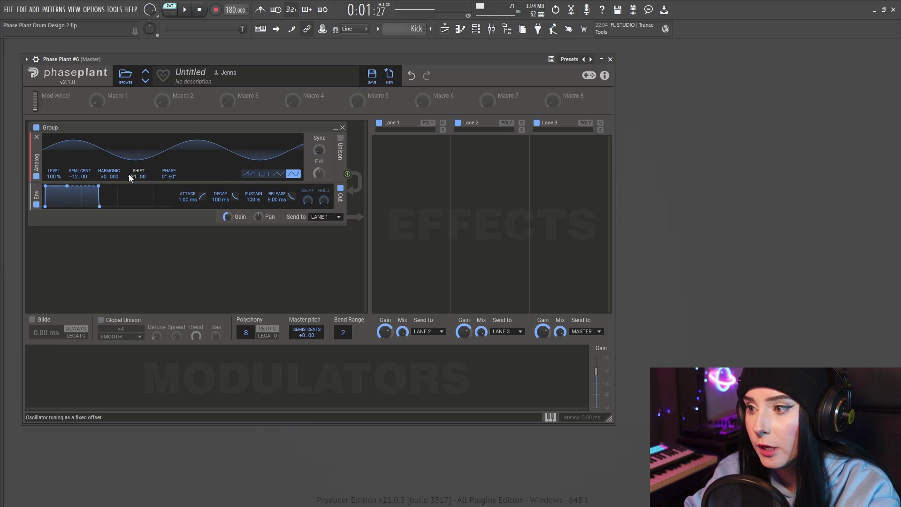
click(413, 77)
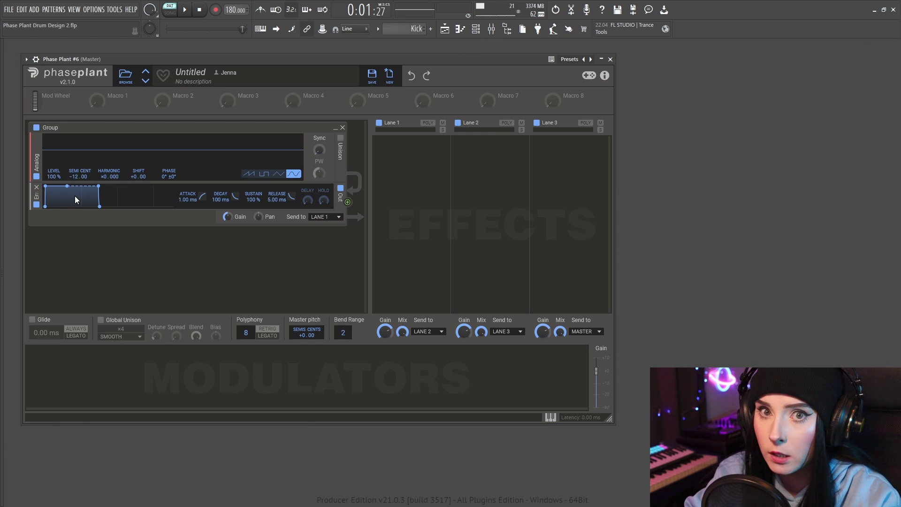
mouse_move(221, 61)
mouse_down()
mouse_move(232, 67)
mouse_move(224, 64)
mouse_up()
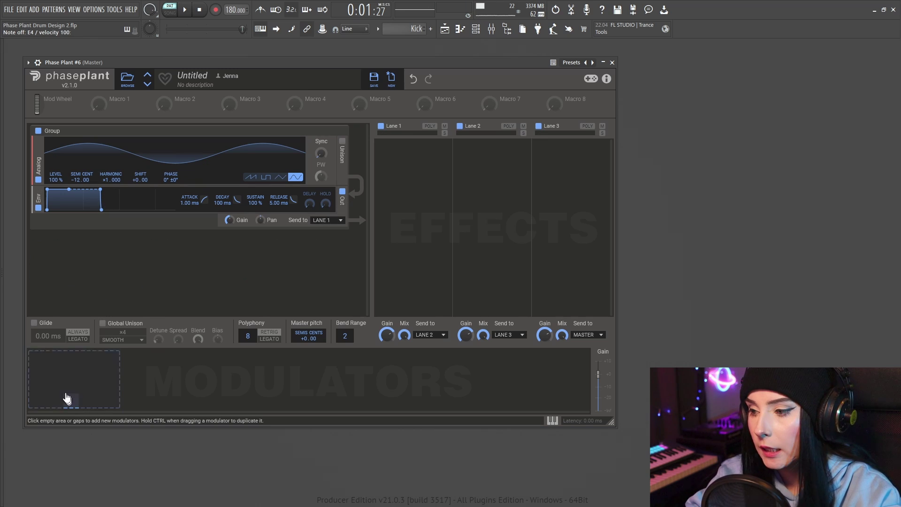
Add two Curve modulators to the patch
click(55, 380)
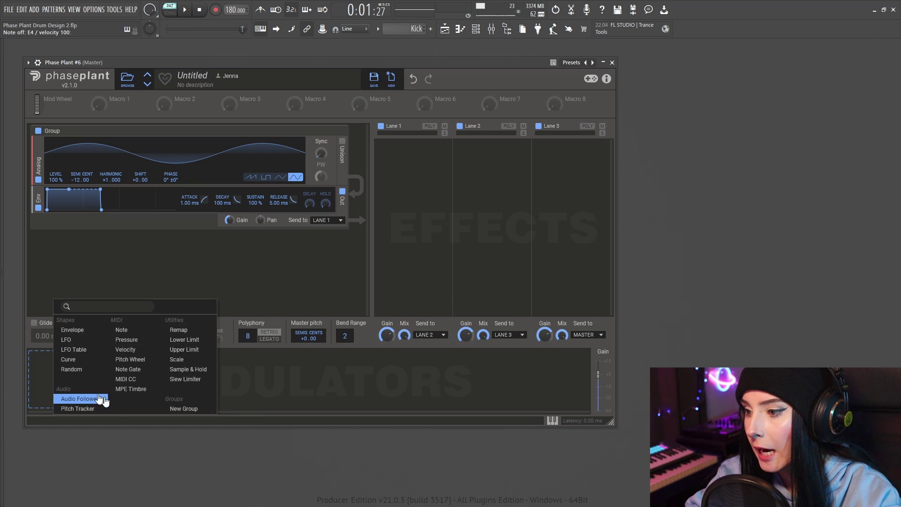
click(70, 355)
click(247, 396)
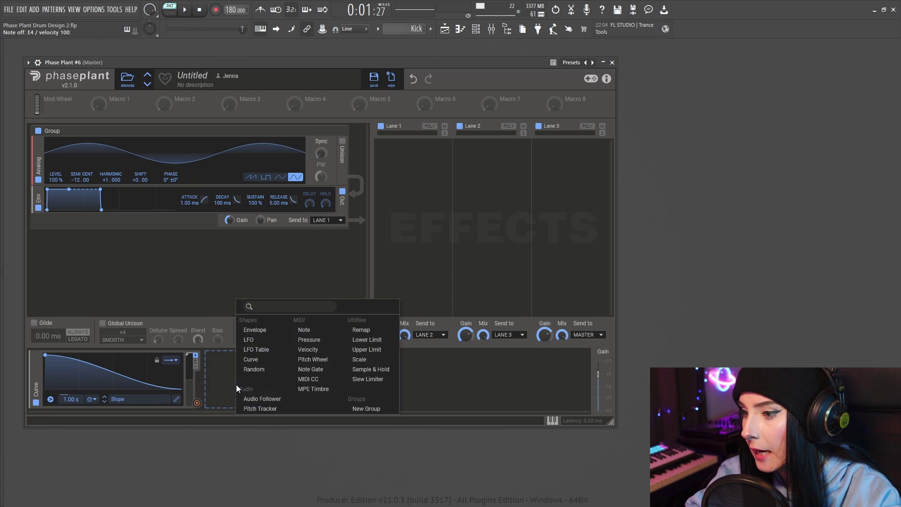
click(257, 359)
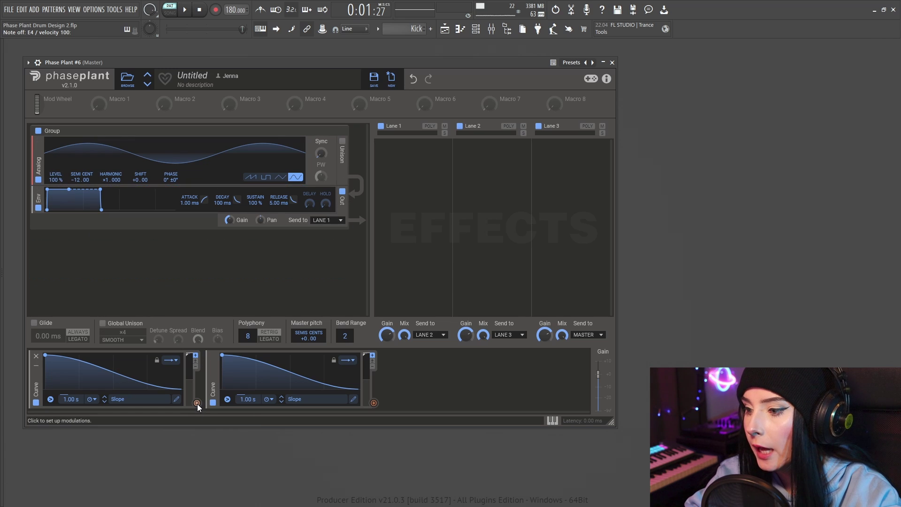
Route the curves to oscillator LEVEL and SHIFT, shortening both to about 78 ms
drag(198, 403, 55, 180)
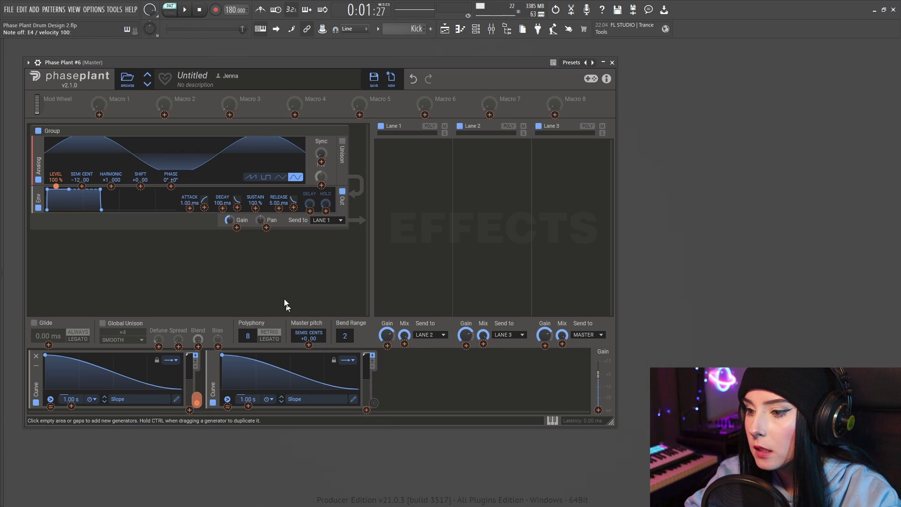
mouse_move(375, 403)
mouse_down()
mouse_move(203, 207)
mouse_move(141, 186)
mouse_up()
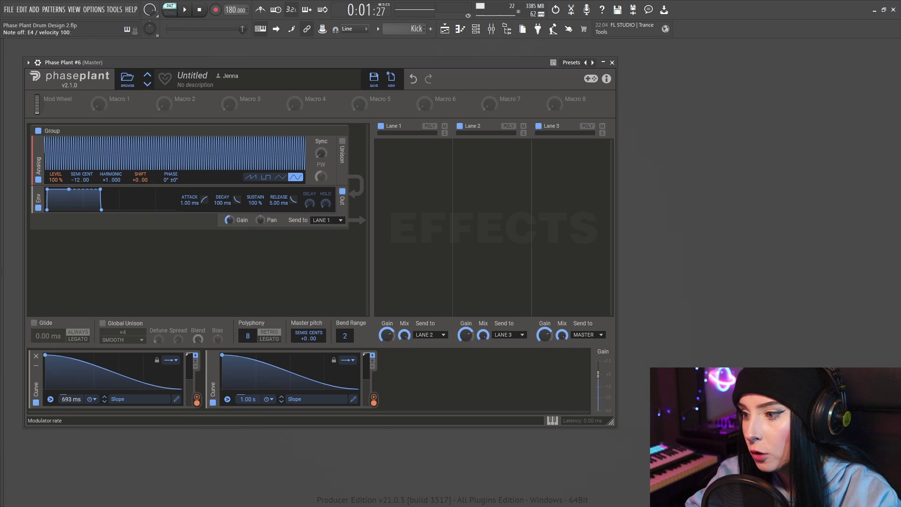
drag(71, 399, 71, 423)
drag(247, 399, 247, 430)
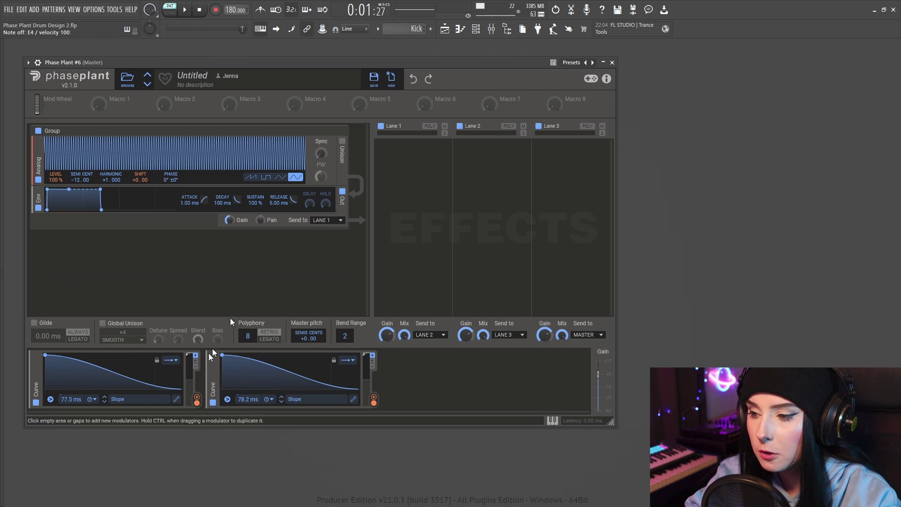
Reshape the first curve to end around 60 ms with a raised middle point
click(177, 401)
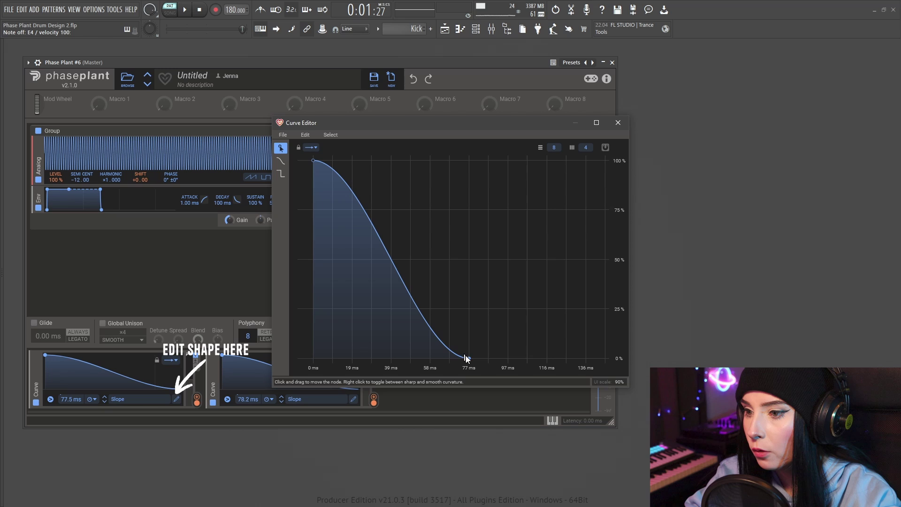
drag(470, 360, 443, 359)
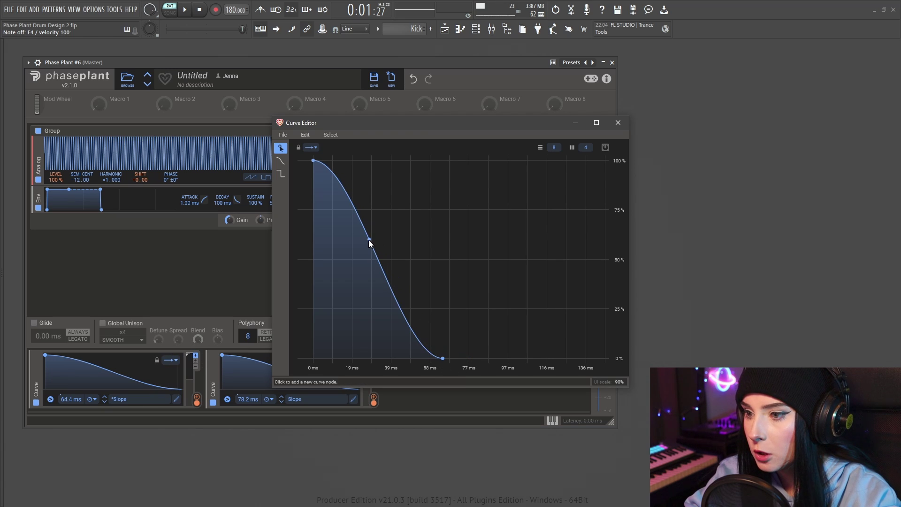
drag(374, 238, 372, 201)
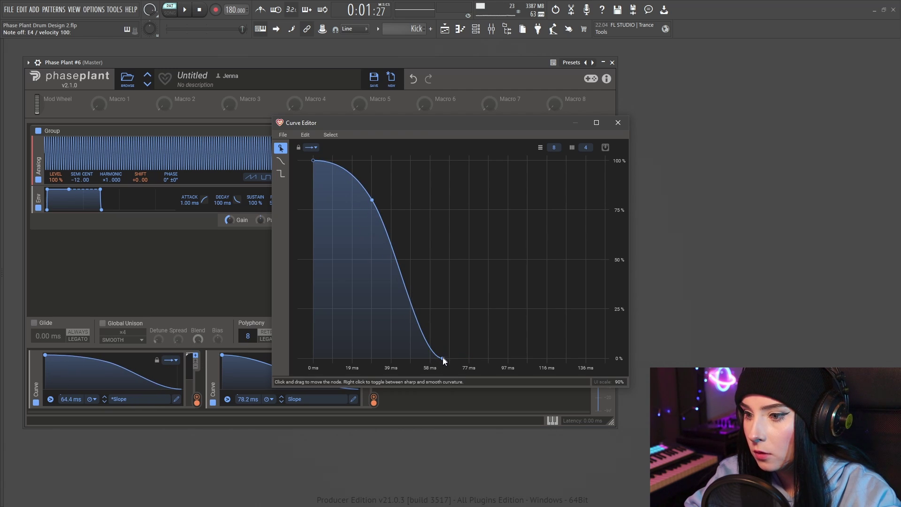
drag(442, 358, 425, 359)
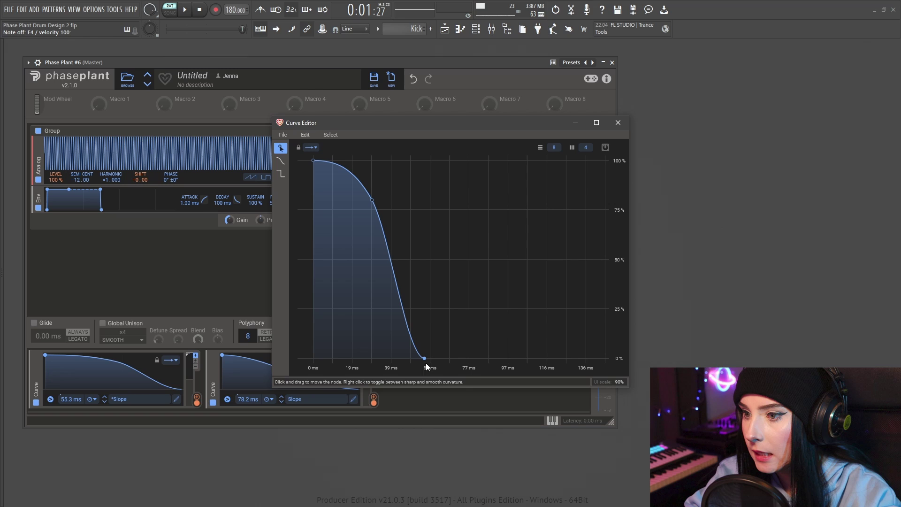
click(619, 123)
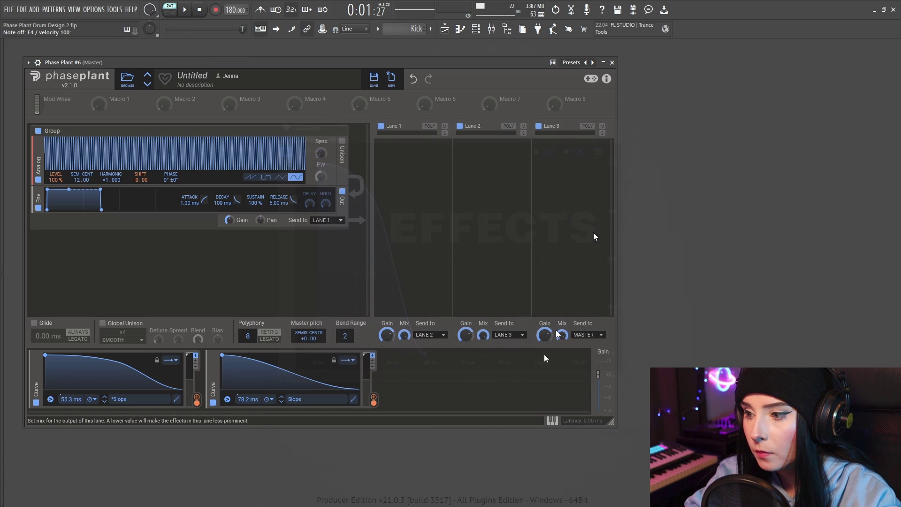
Make the second curve fall steeply and shorten it to about 30 ms
click(354, 401)
drag(392, 258, 334, 324)
drag(470, 361, 372, 359)
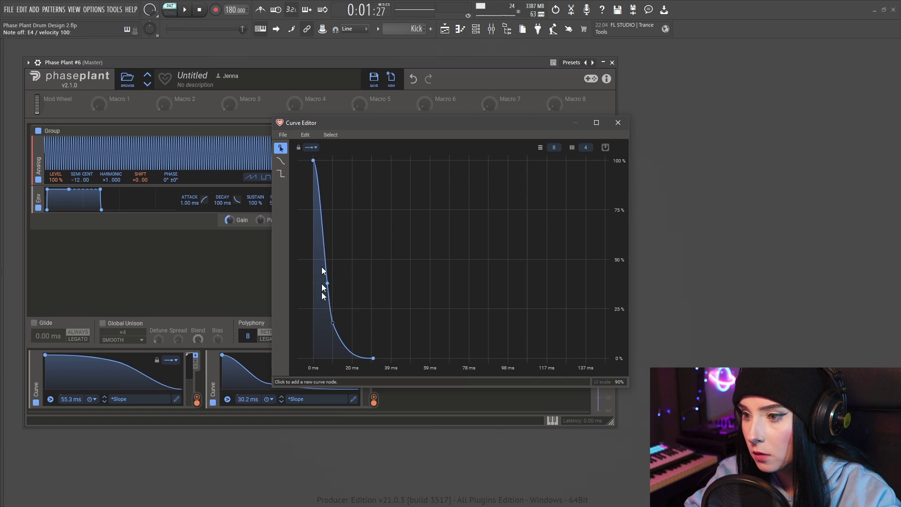
drag(326, 272, 325, 324)
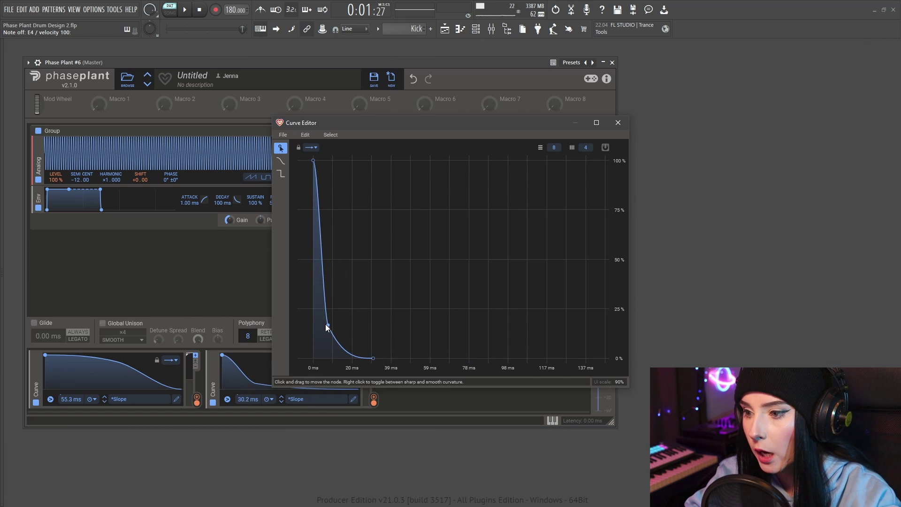
key(Escape)
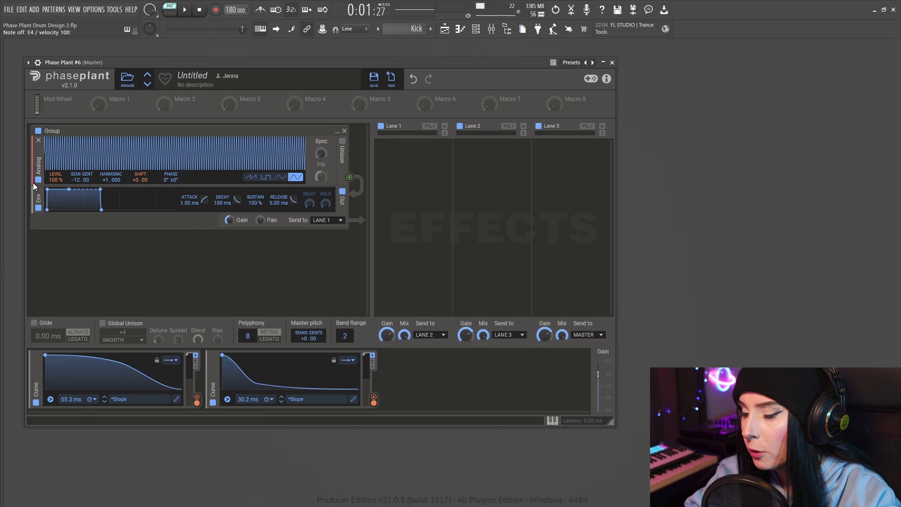
Set the oscillator level to 0% and further steepen the second curve's decay
drag(53, 182, 55, 193)
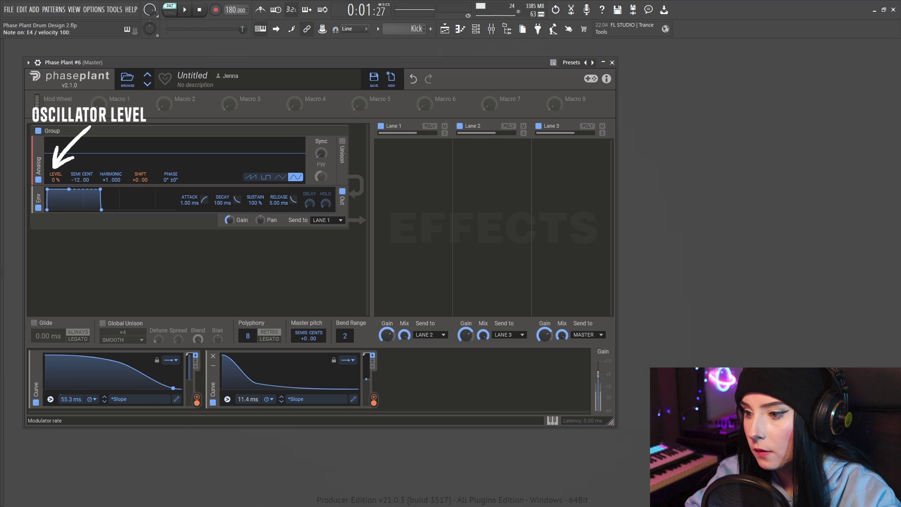
drag(248, 399, 248, 415)
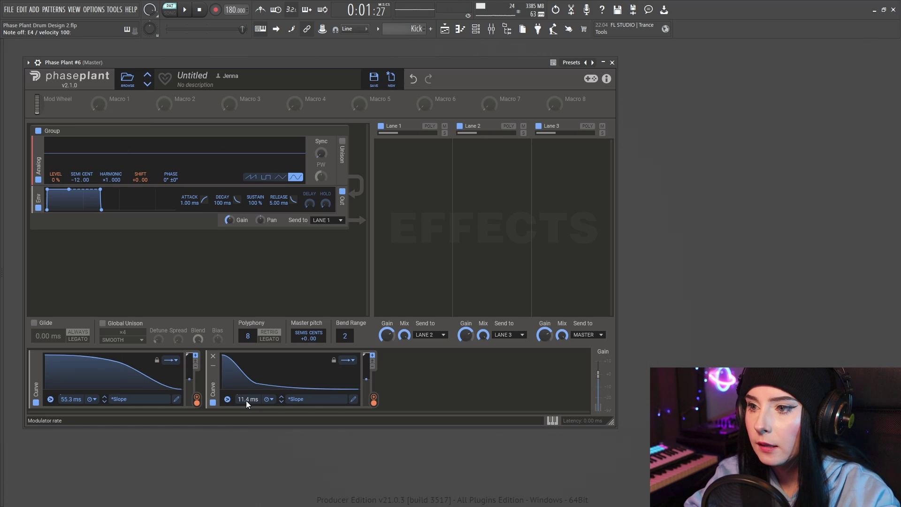
click(354, 400)
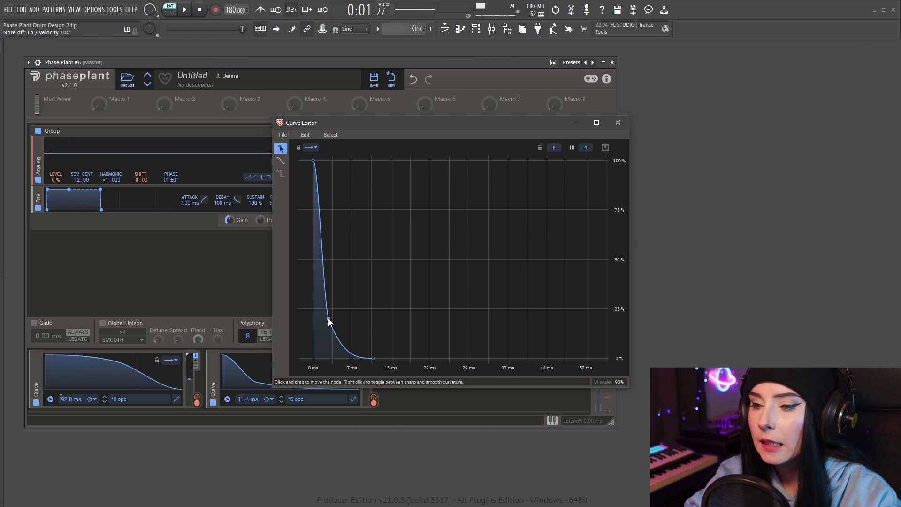
drag(328, 319, 320, 337)
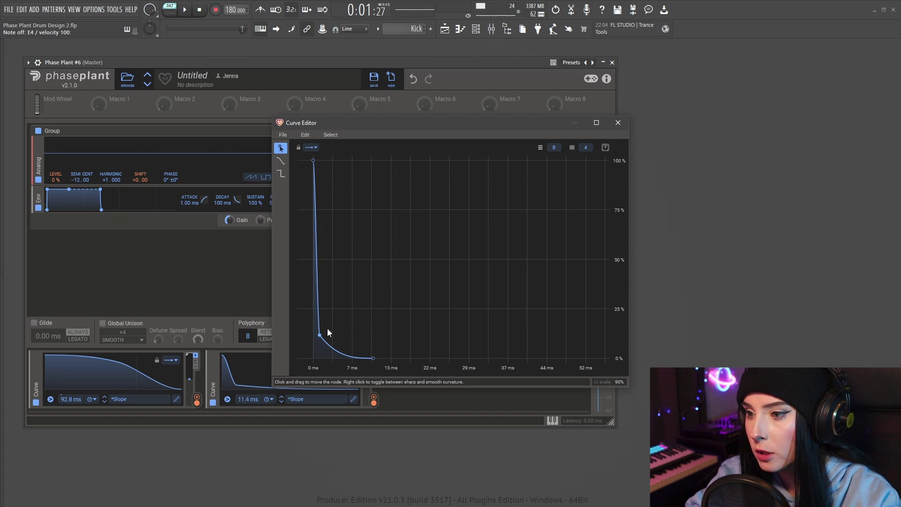
mouse_move(319, 336)
mouse_down()
mouse_move(339, 325)
mouse_move(328, 275)
mouse_up()
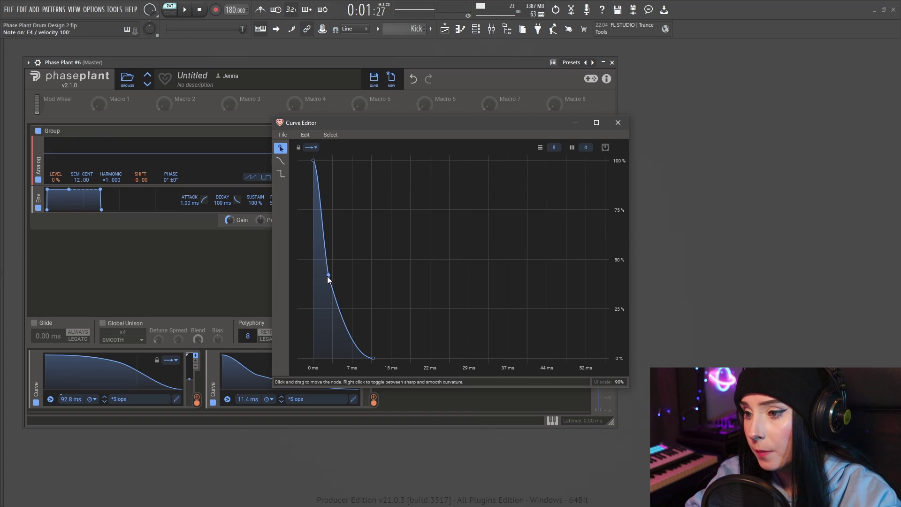
drag(328, 277, 316, 329)
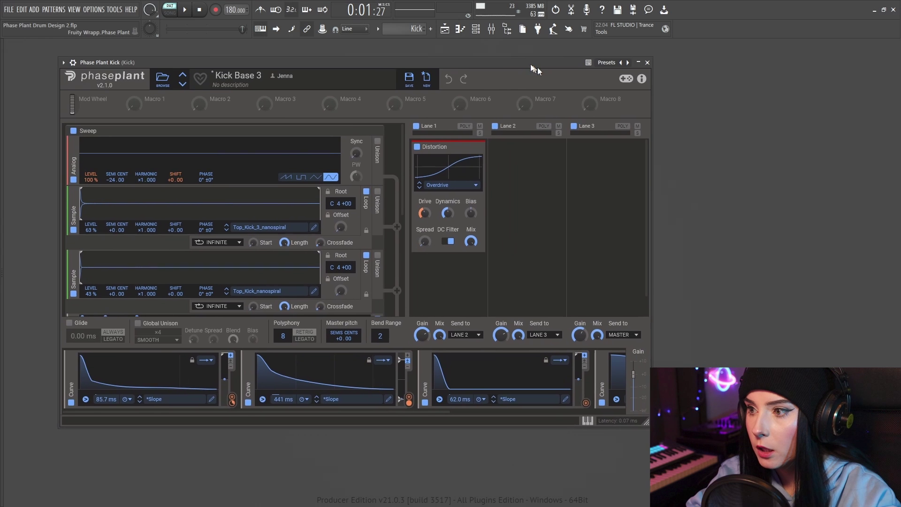
drag(530, 65, 494, 61)
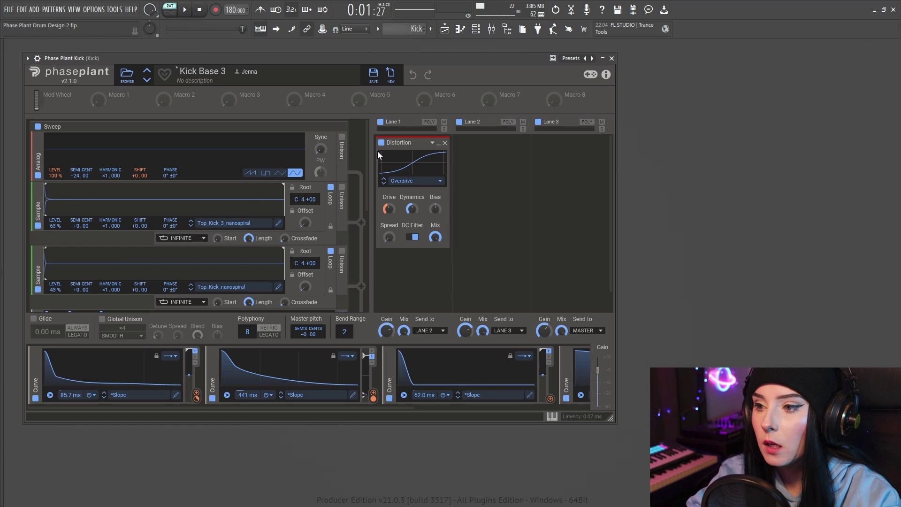
mouse_move(82, 193)
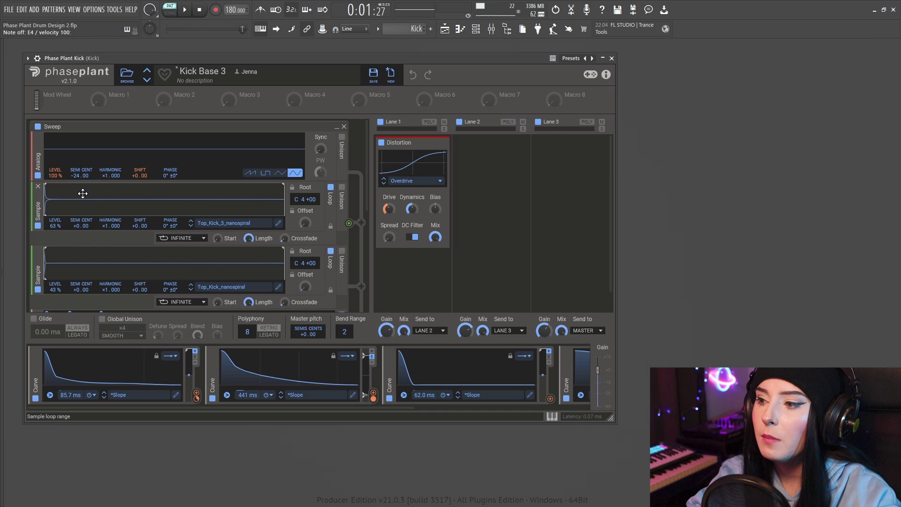
scroll(121, 207, down, 3)
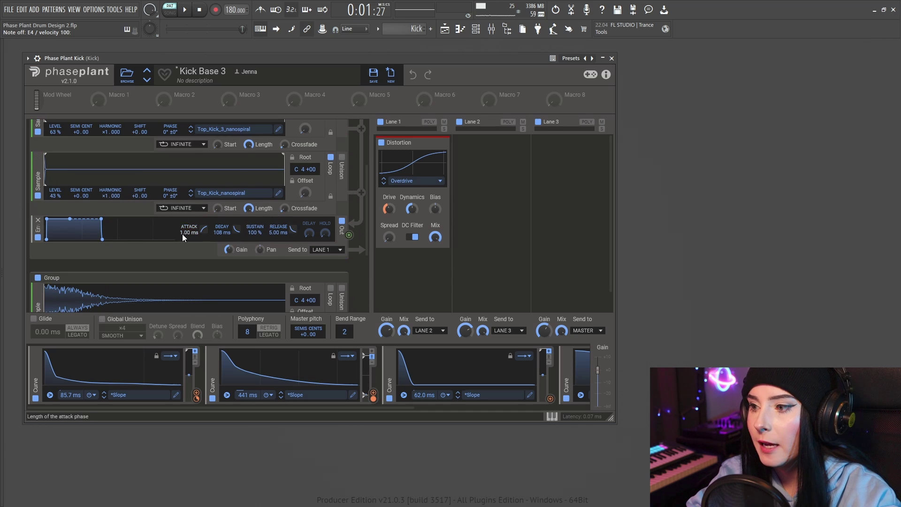
scroll(122, 232, up, 1)
drag(113, 181, 133, 173)
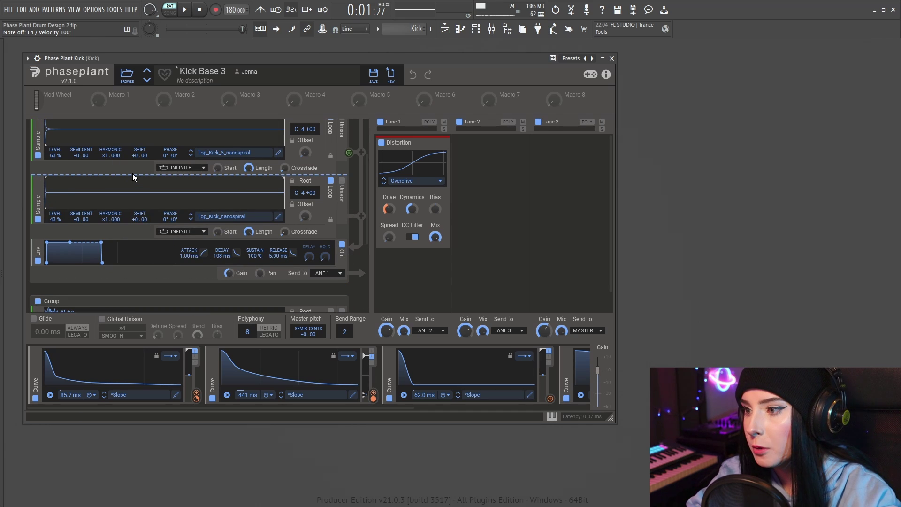
click(132, 175)
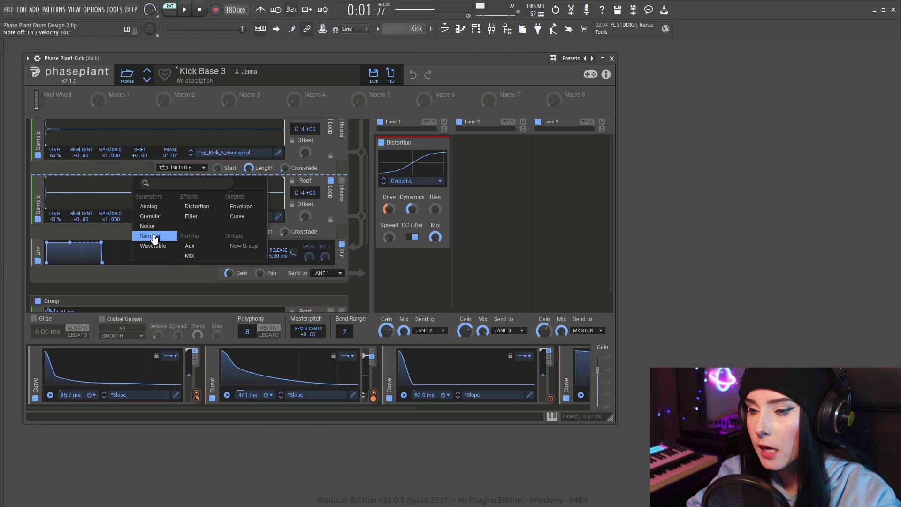
click(119, 230)
click(215, 215)
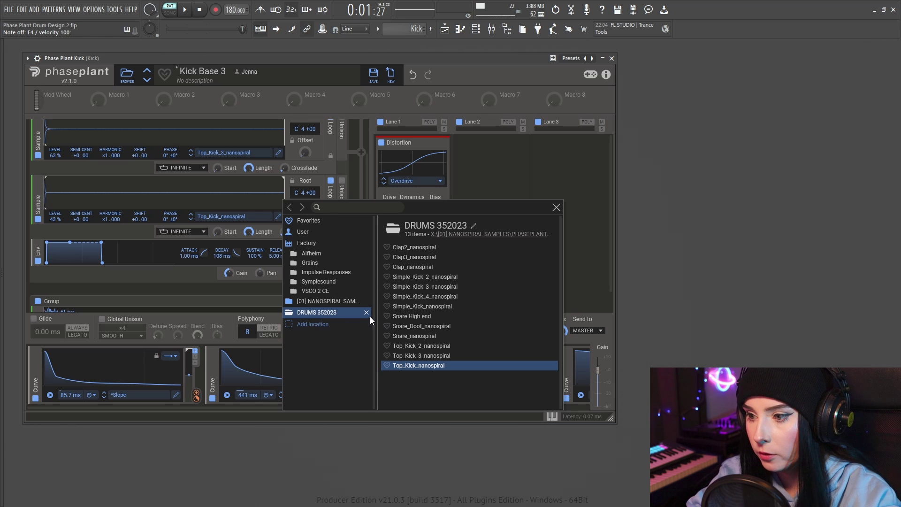
click(211, 201)
scroll(212, 200, up, 1)
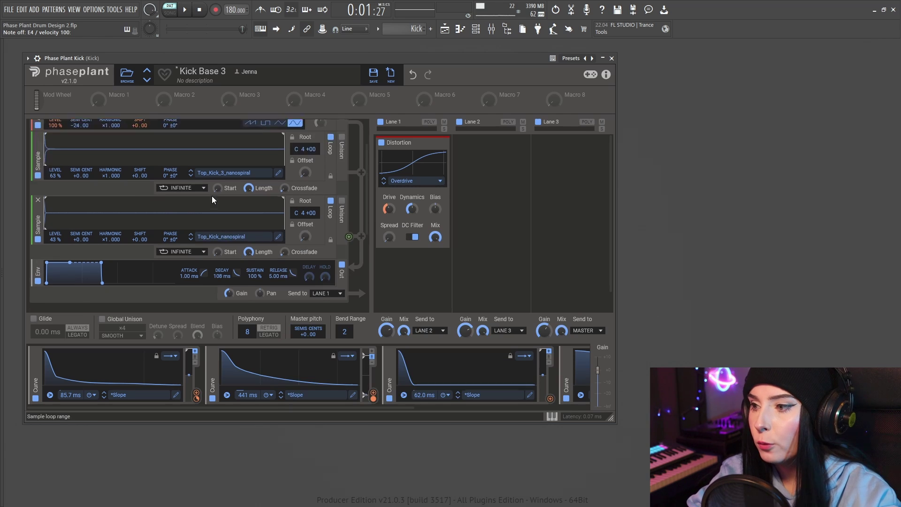
scroll(212, 200, up, 1)
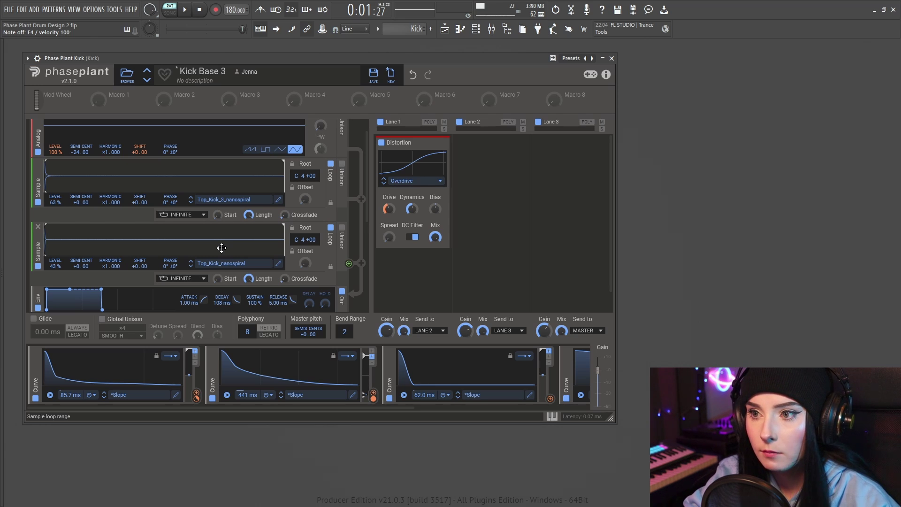
scroll(241, 167, down, 1)
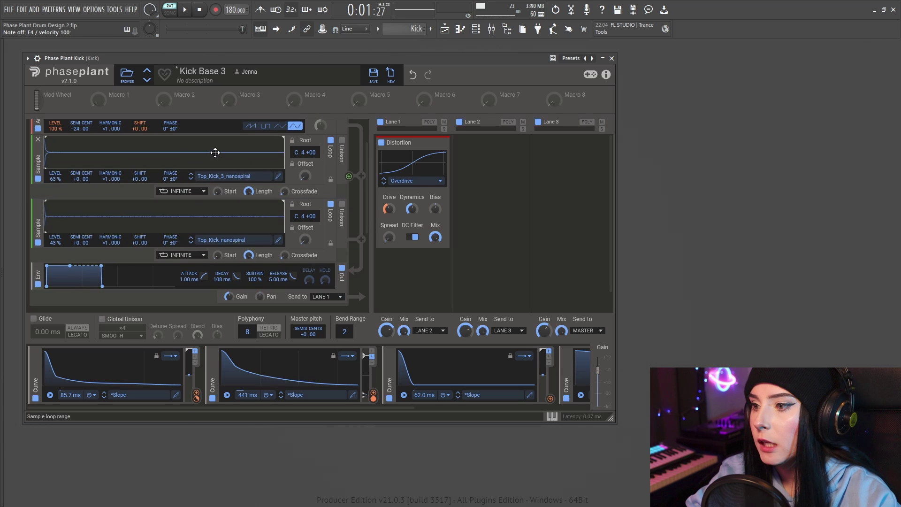
scroll(215, 153, up, 1)
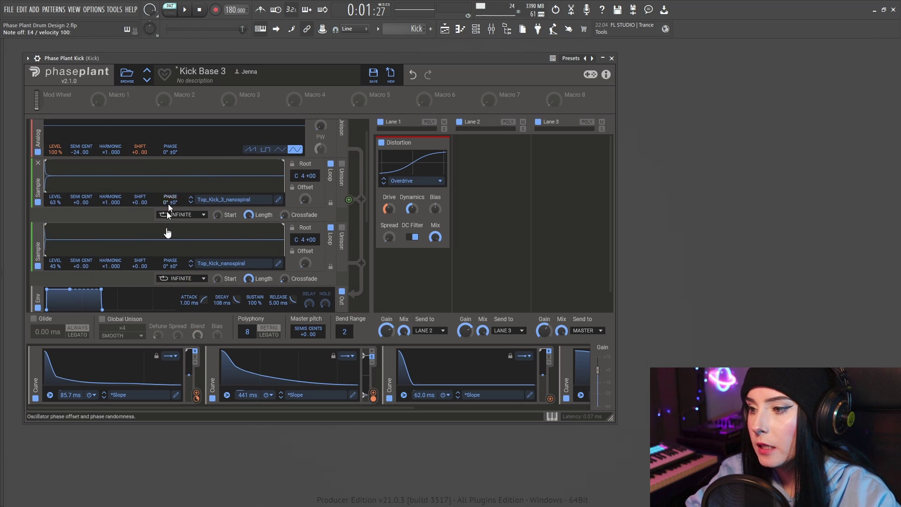
mouse_move(166, 226)
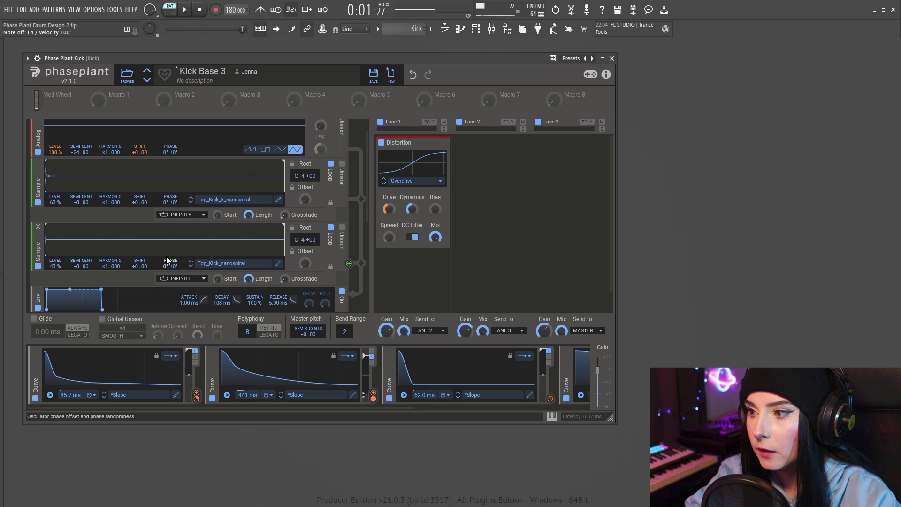
scroll(357, 180, down, 2)
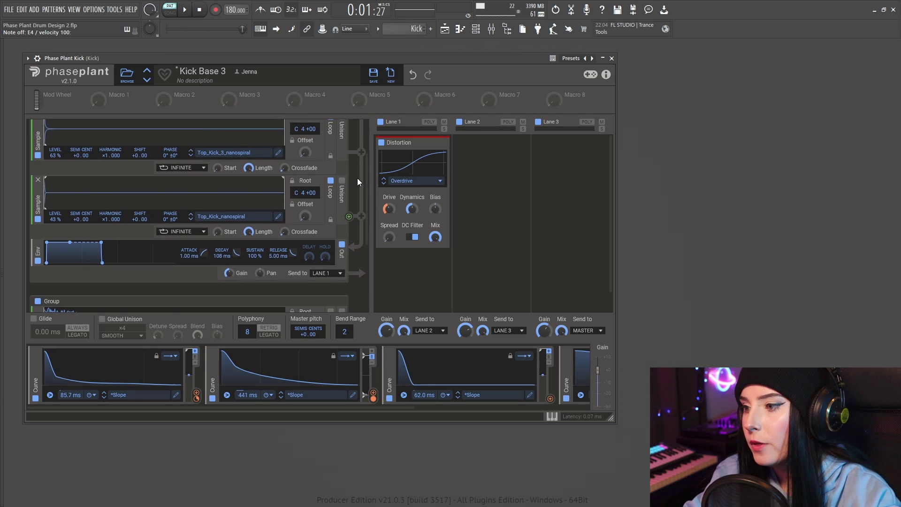
scroll(357, 181, down, 5)
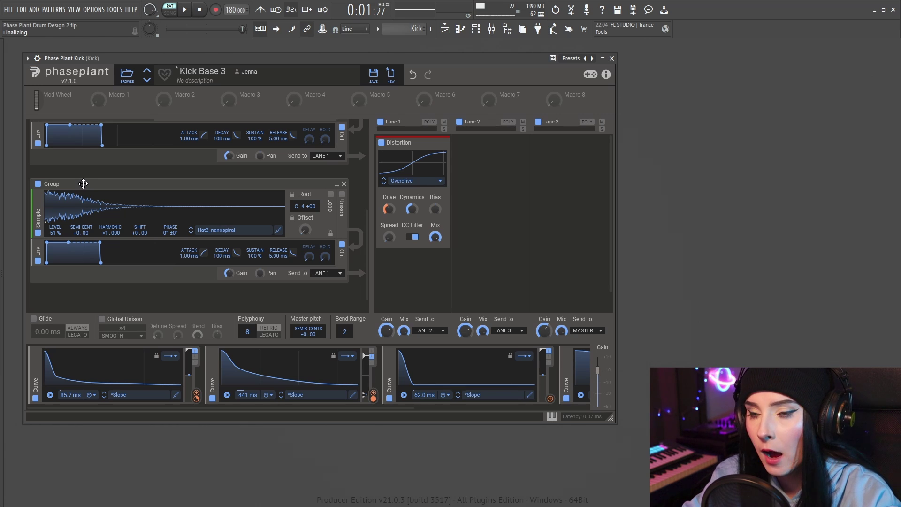
click(38, 184)
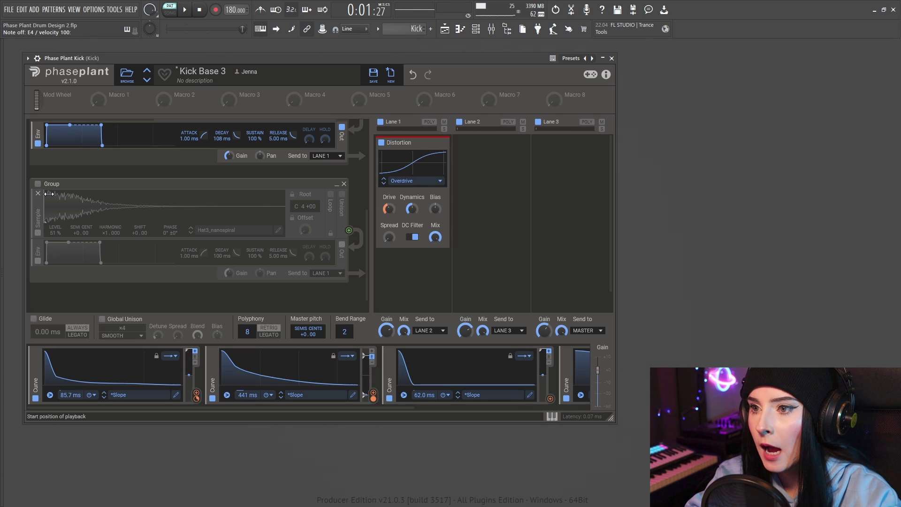
mouse_move(72, 212)
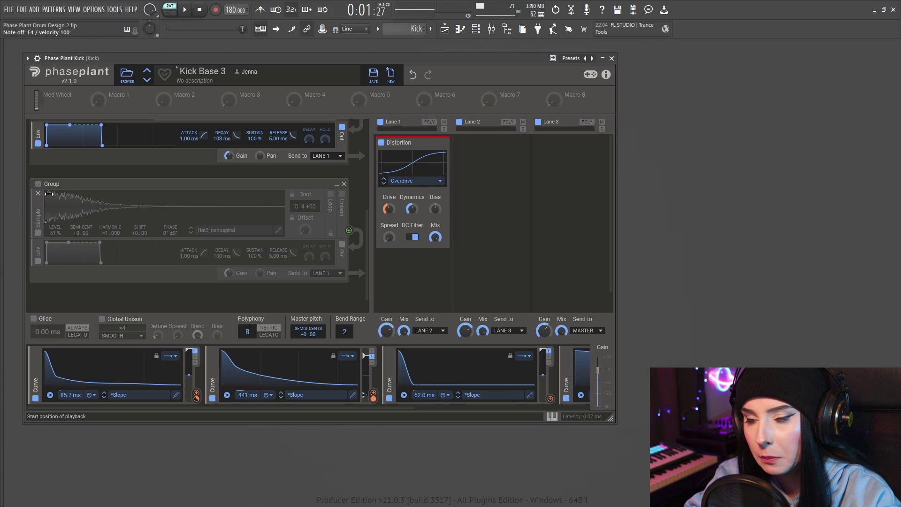
click(36, 187)
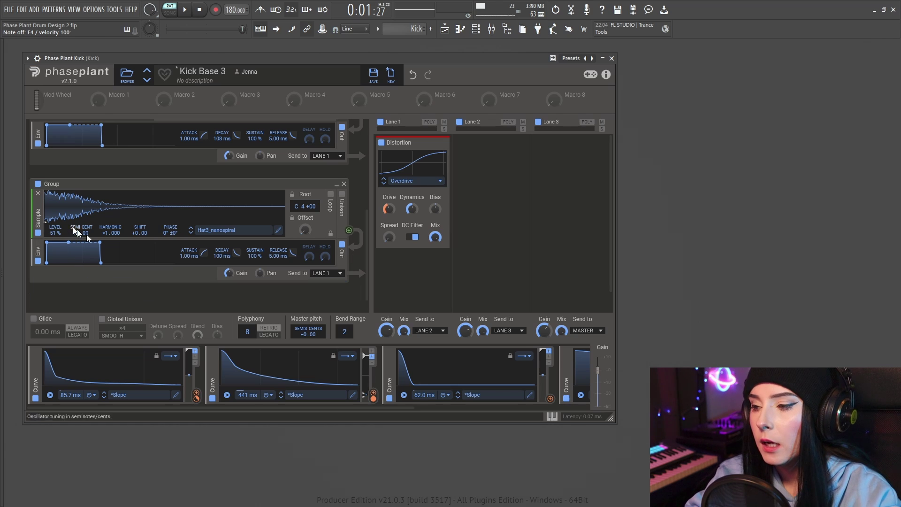
mouse_move(413, 162)
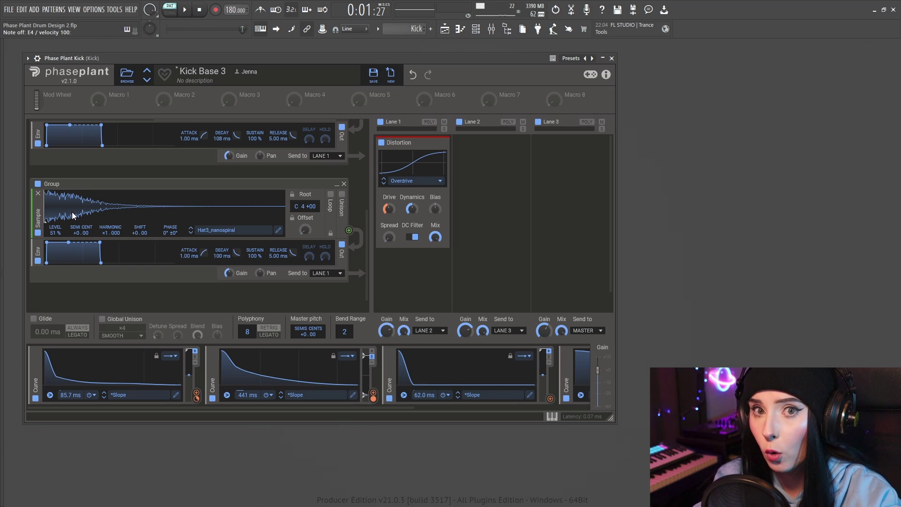
mouse_move(412, 190)
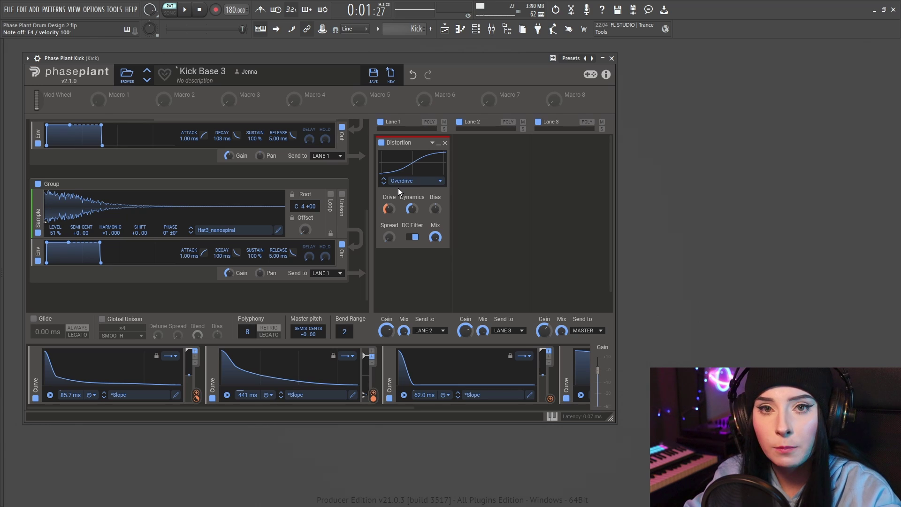
drag(350, 415, 417, 415)
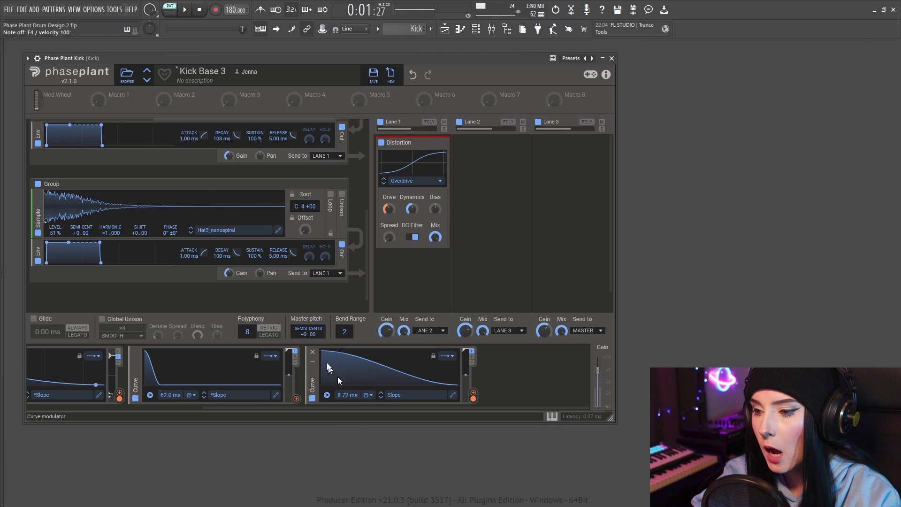
mouse_move(390, 374)
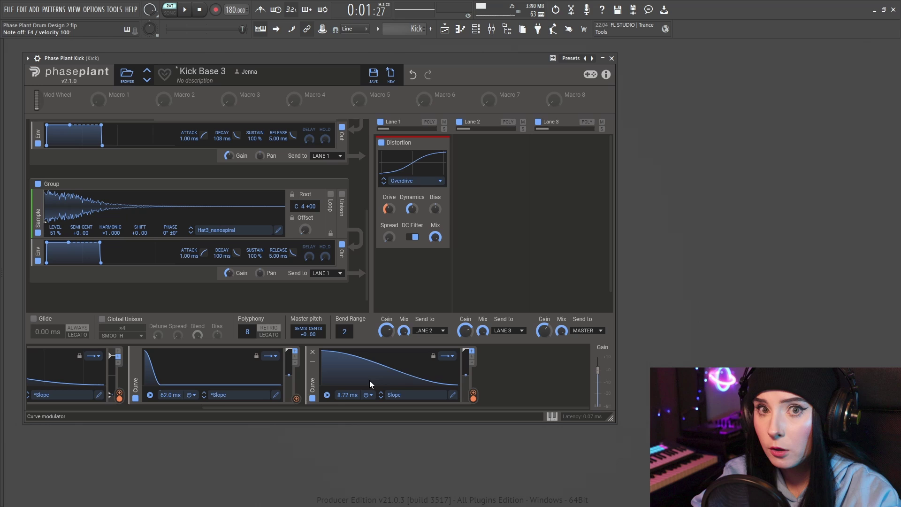
Select the Drive knob in the Distortion module
click(390, 209)
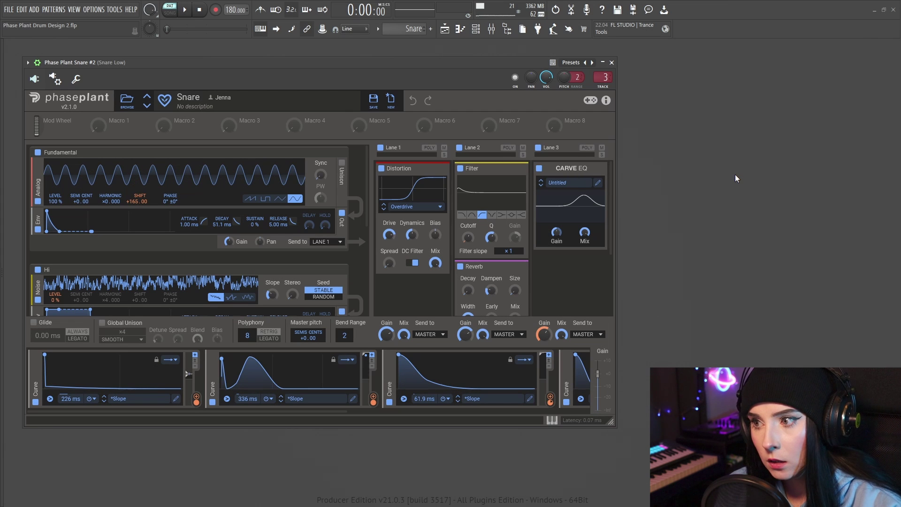
key(space)
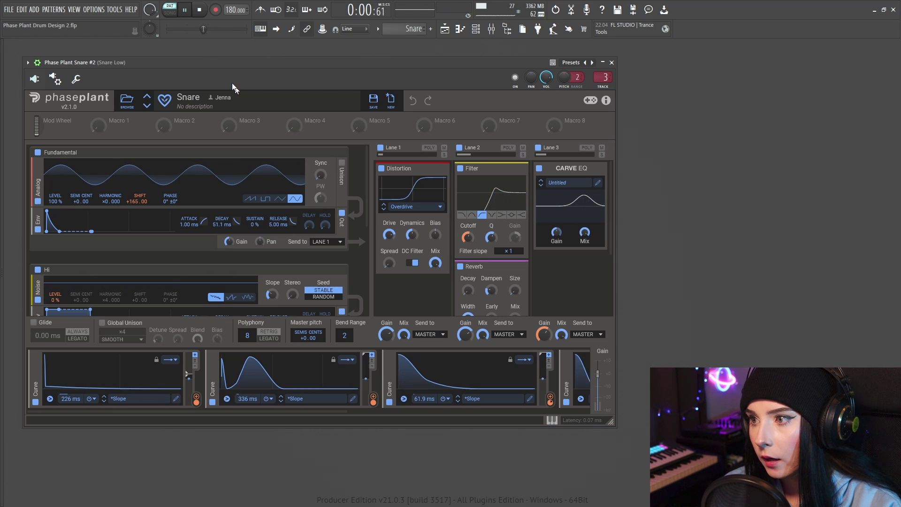
click(185, 11)
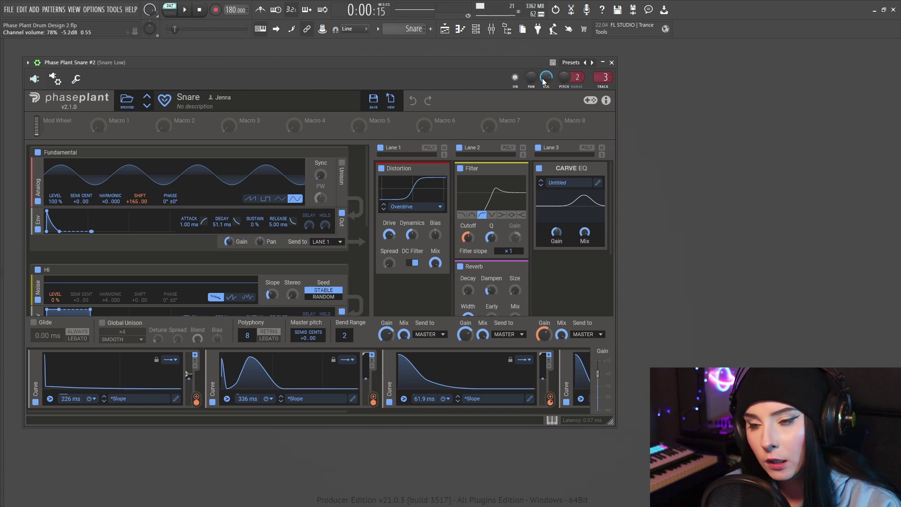
click(492, 28)
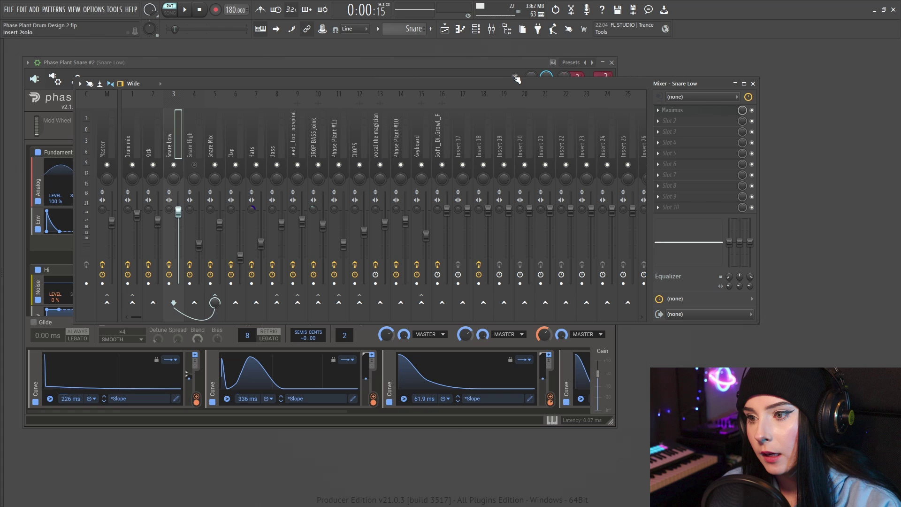
drag(510, 81, 508, 80)
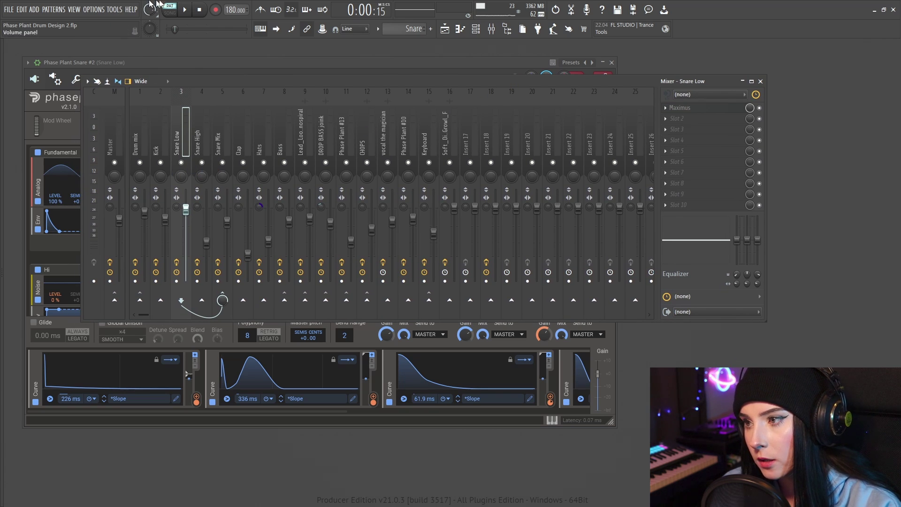
click(185, 11)
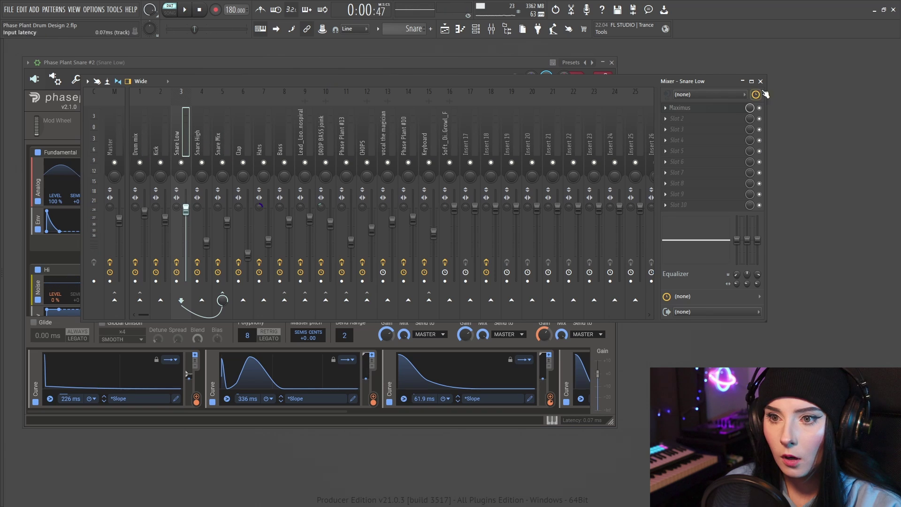
click(760, 81)
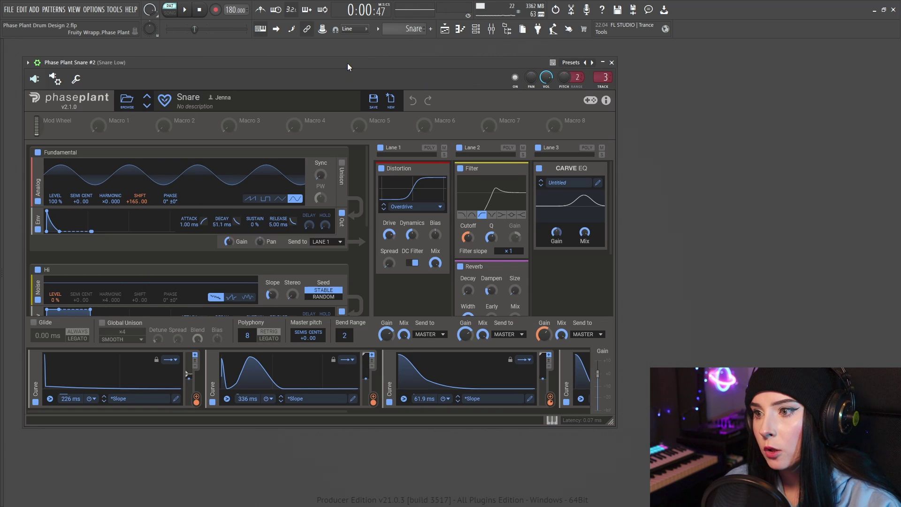
drag(347, 62, 346, 62)
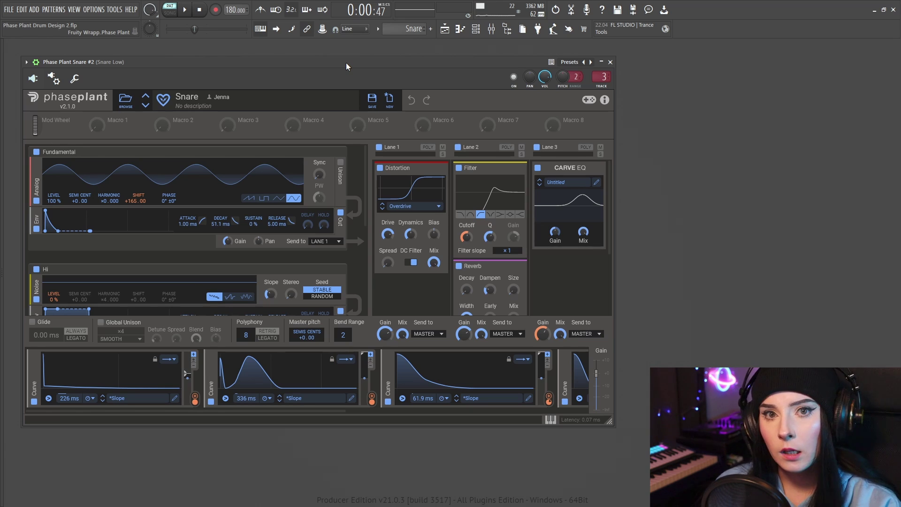
Open the Phase Plant #6 plugin from the Channel rack and reposition its window
click(475, 29)
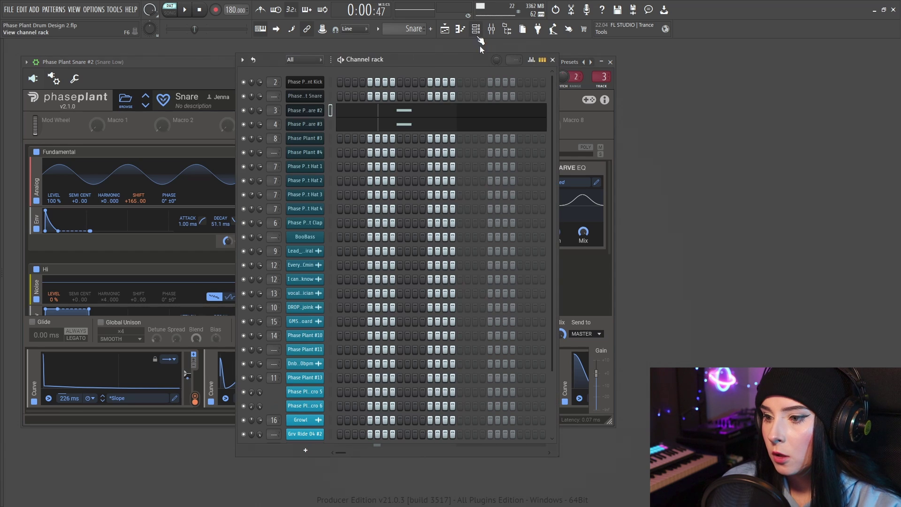
click(300, 427)
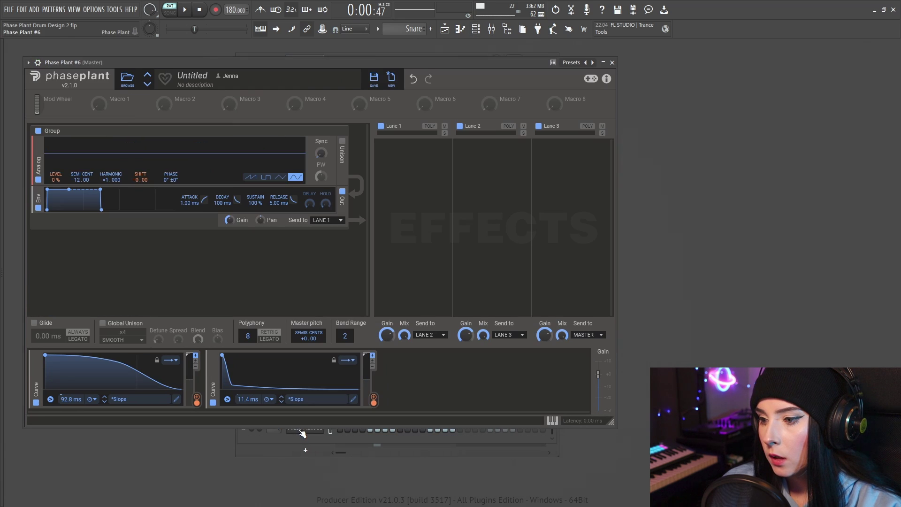
drag(578, 67, 543, 73)
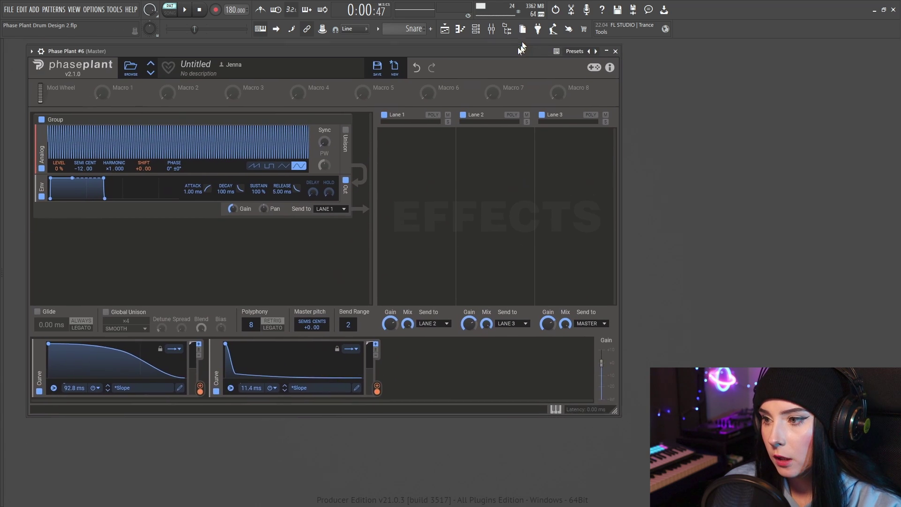
drag(541, 73, 518, 53)
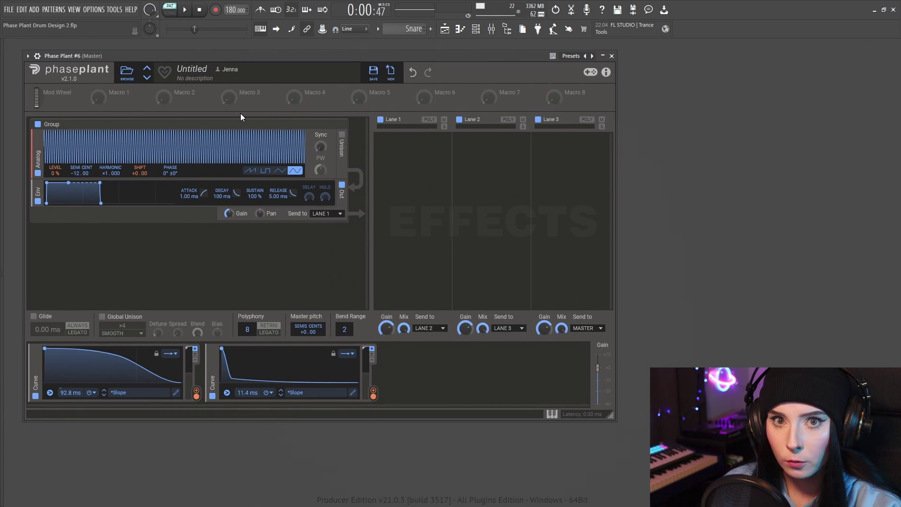
mouse_move(250, 362)
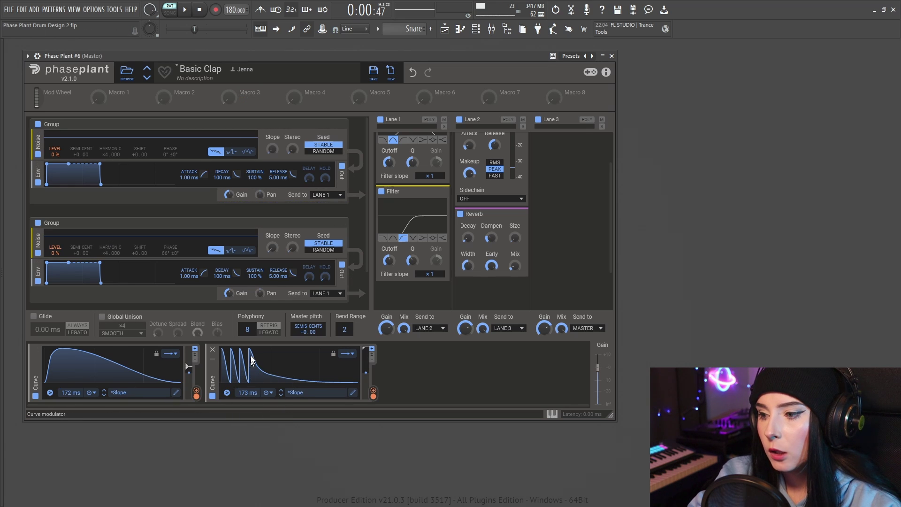
Open the second curve modulator's shape in the Curve Editor and move it up-left
click(352, 393)
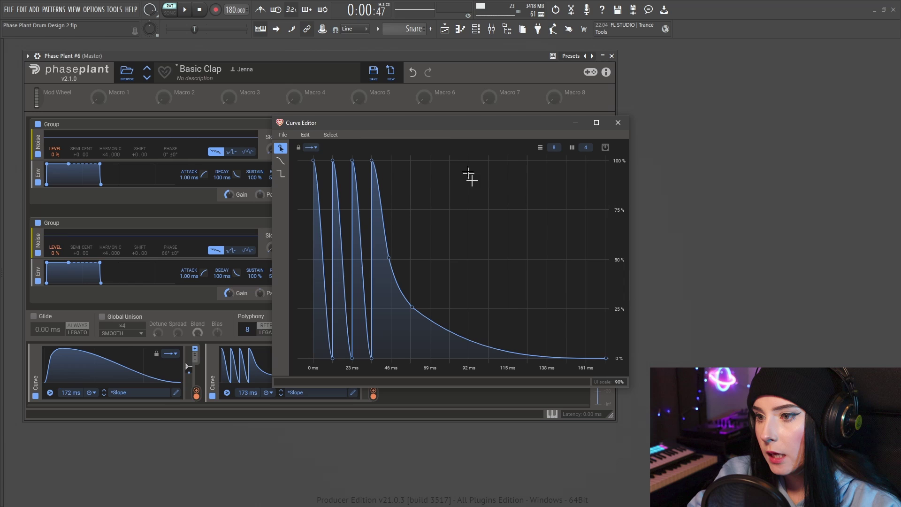
drag(448, 124, 389, 111)
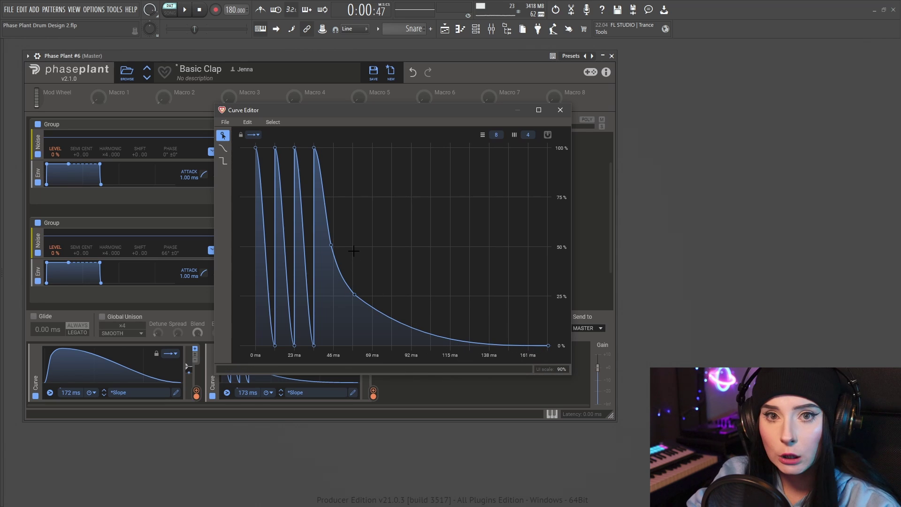
Close the curve editor and dismiss the module-add menu without adding anything
key(Escape)
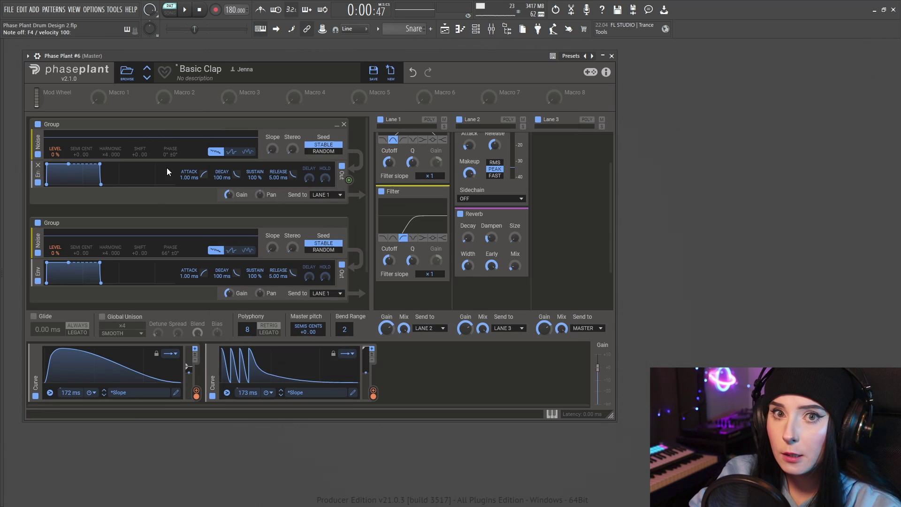
click(137, 162)
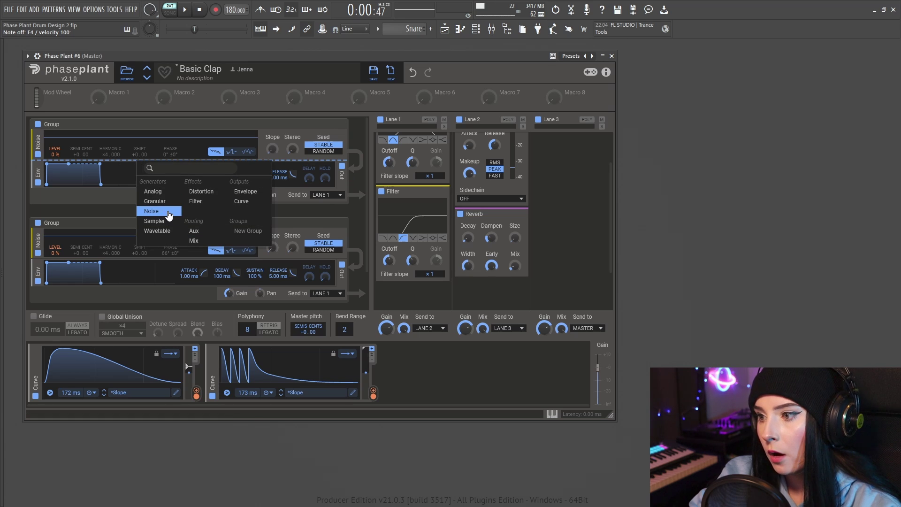
click(274, 143)
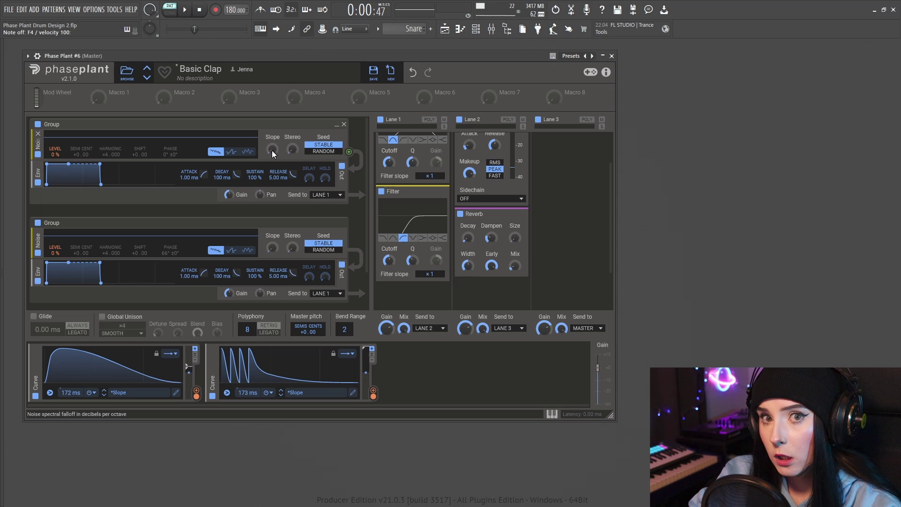
scroll(394, 244, up, 2)
Disable the Lane 2 and Lane 1 effects and the first noise Group
click(460, 119)
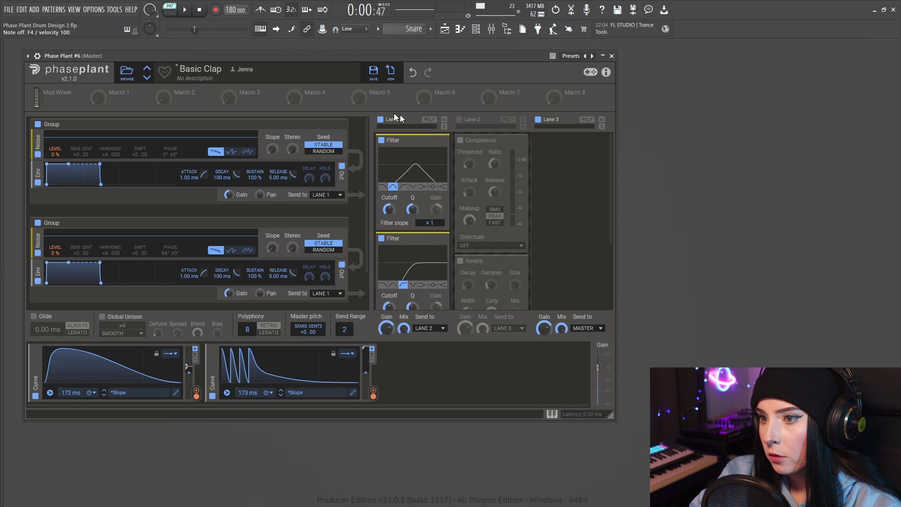
click(381, 119)
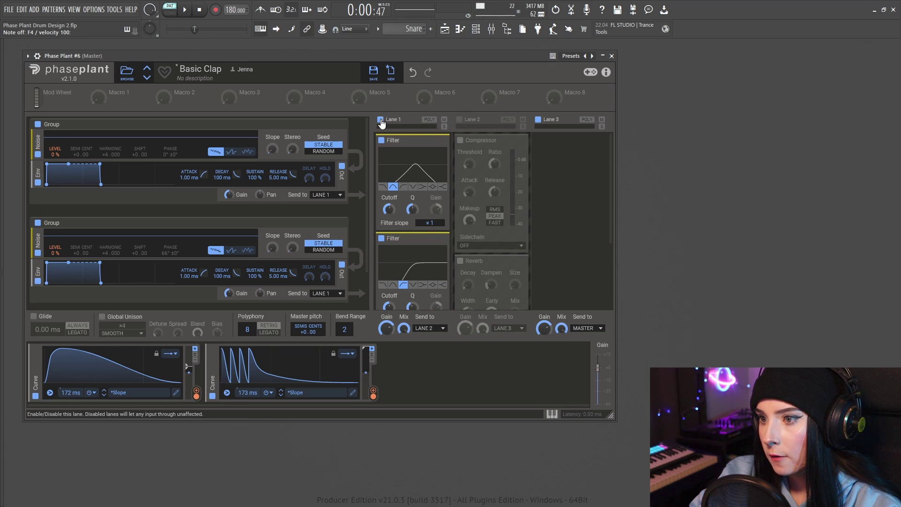
click(39, 126)
scroll(162, 197, down, 2)
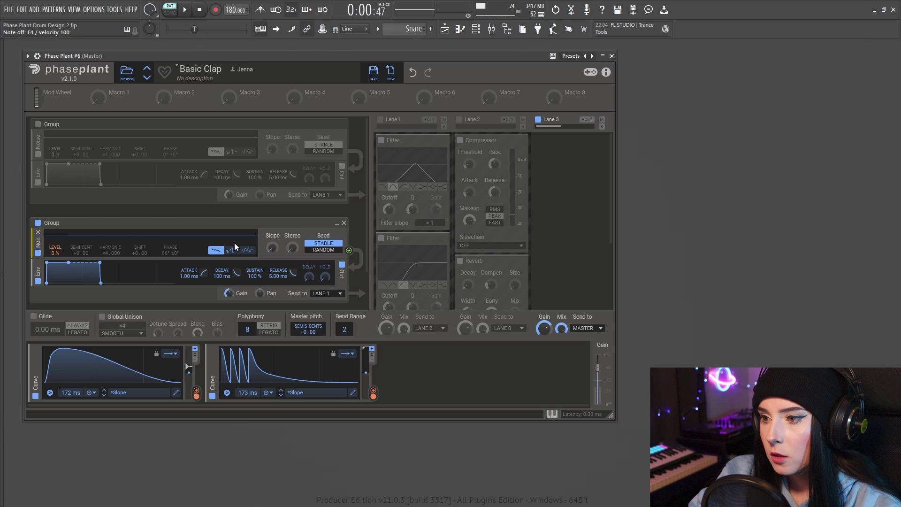
scroll(235, 243, down, 1)
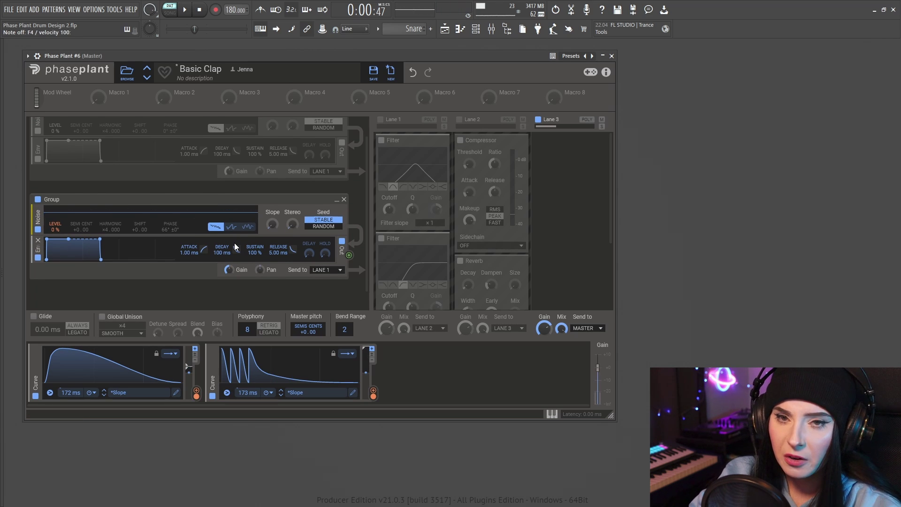
scroll(235, 246, up, 1)
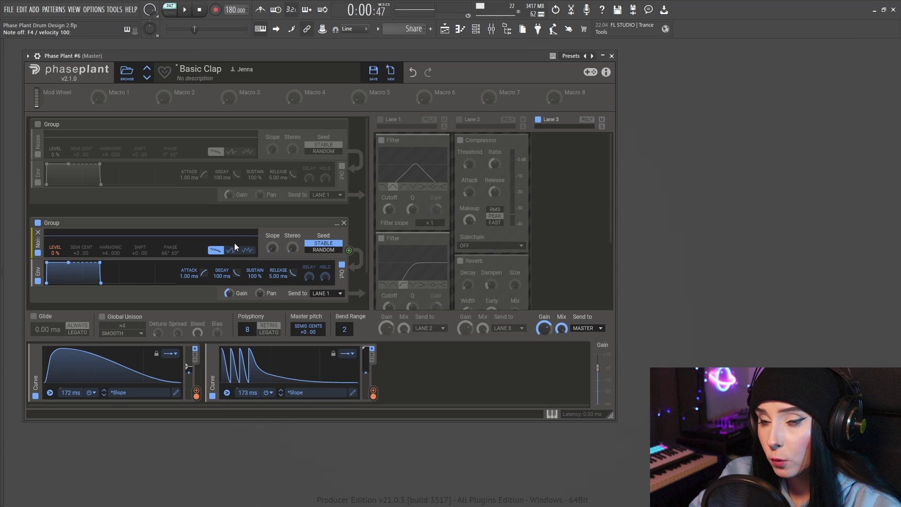
scroll(304, 203, down, 1)
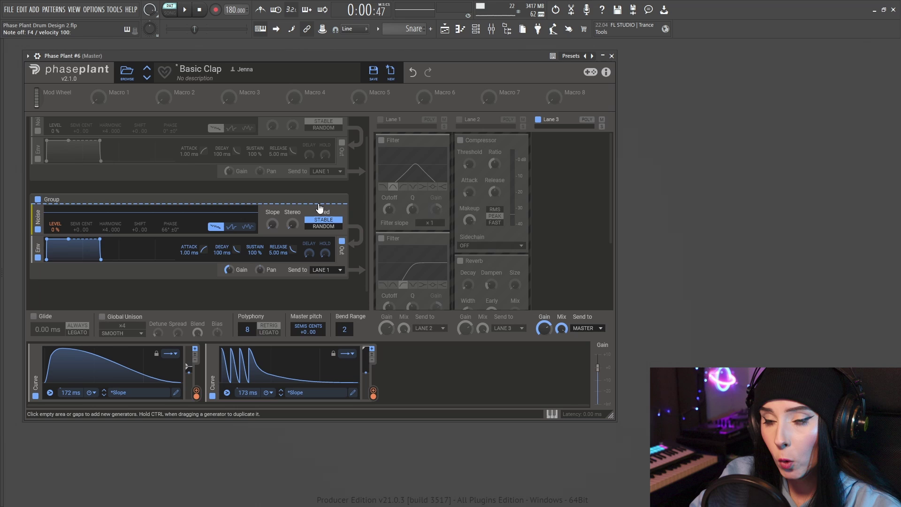
drag(319, 208, 318, 205)
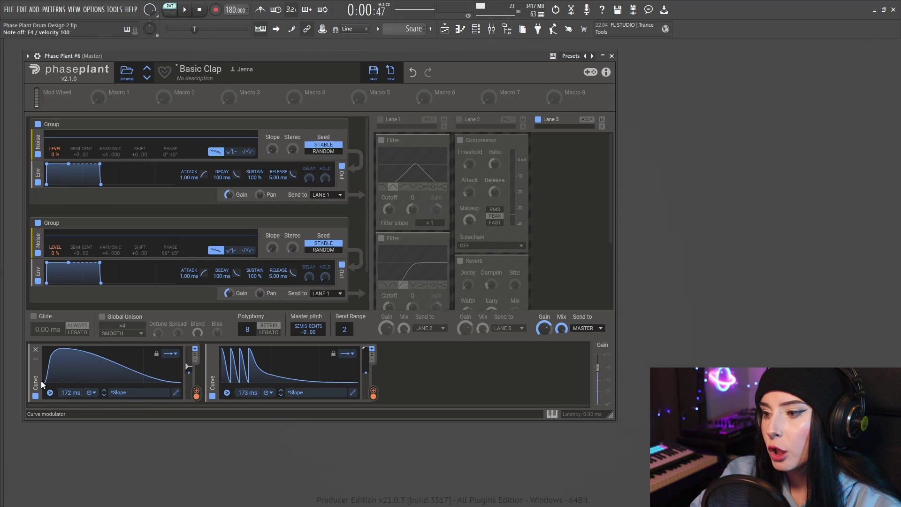
click(175, 392)
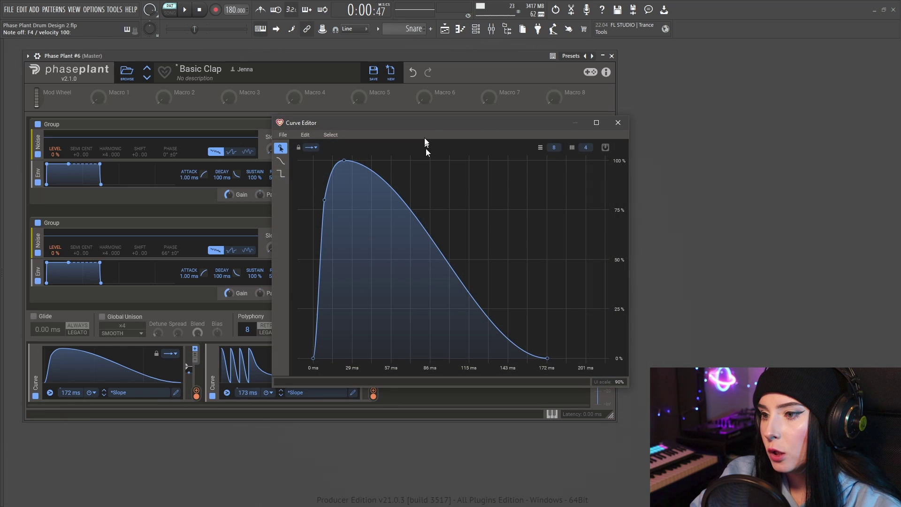
drag(434, 124, 302, 102)
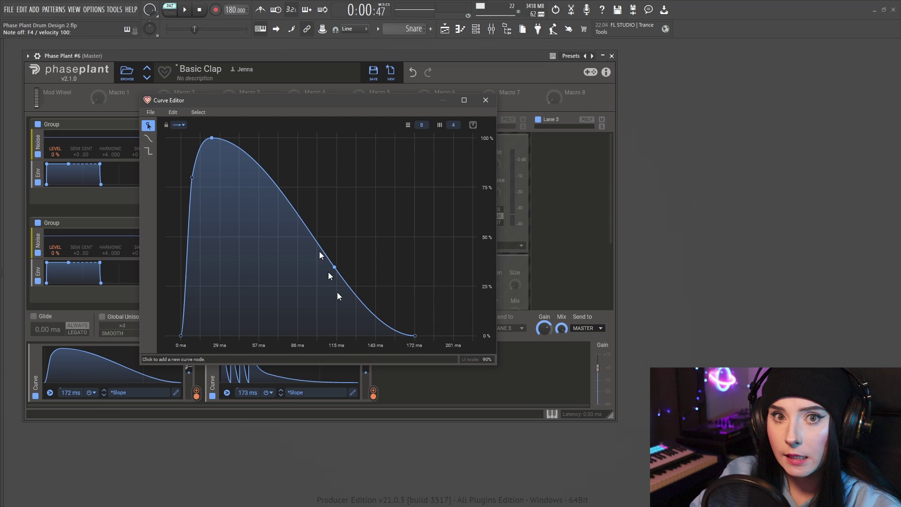
drag(326, 105, 308, 116)
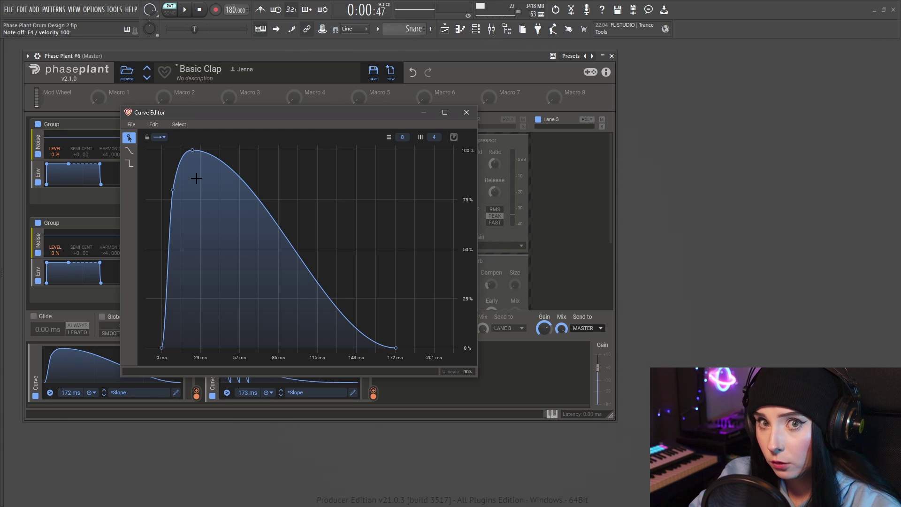
mouse_move(70, 394)
mouse_down()
mouse_move(69, 373)
mouse_move(70, 412)
mouse_up()
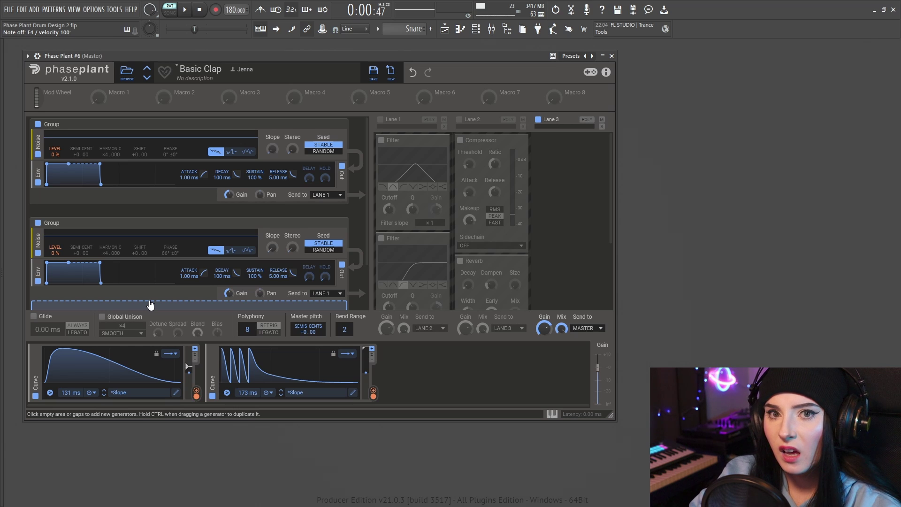
mouse_move(412, 180)
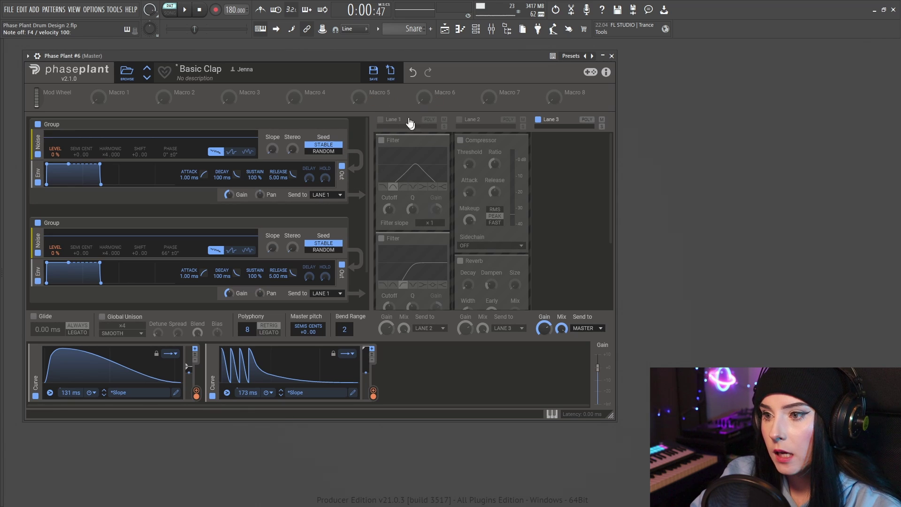
Enable the filter lane and compressor-reverb lane, setting the reverb mix to about 9%
click(381, 120)
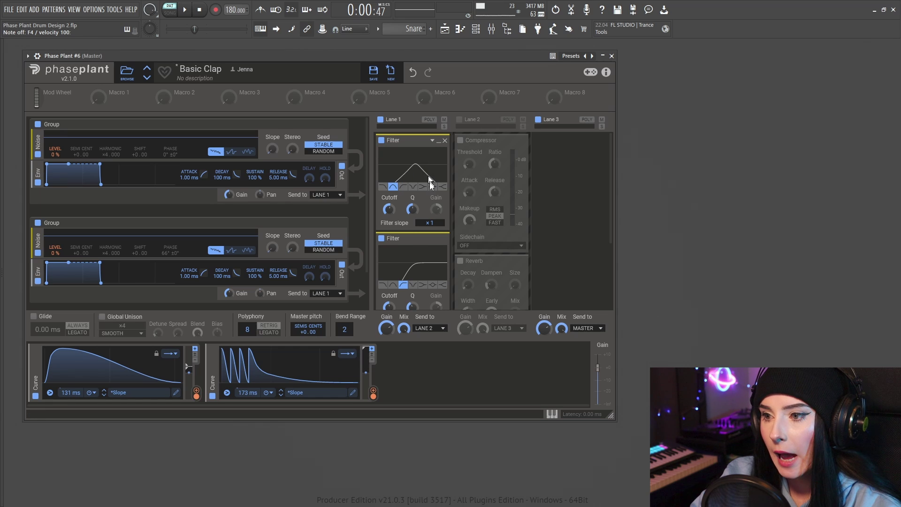
scroll(413, 161, down, 2)
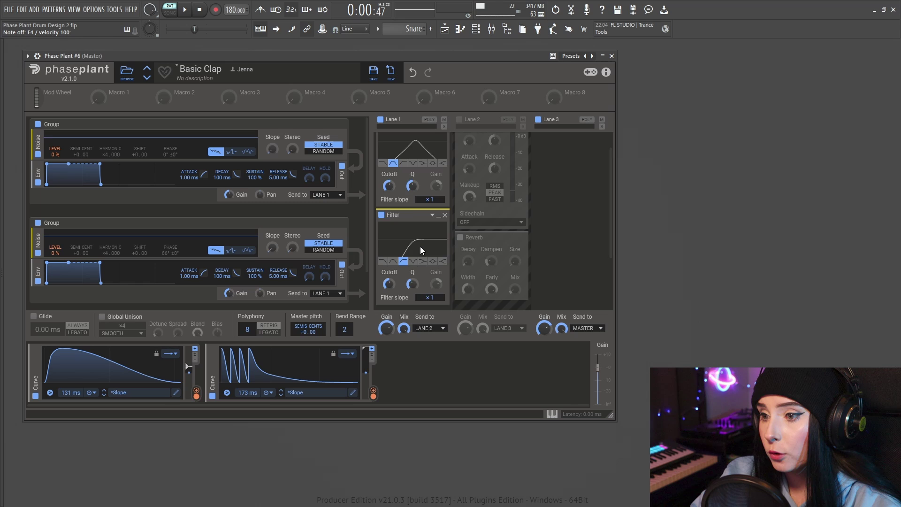
scroll(419, 213, up, 2)
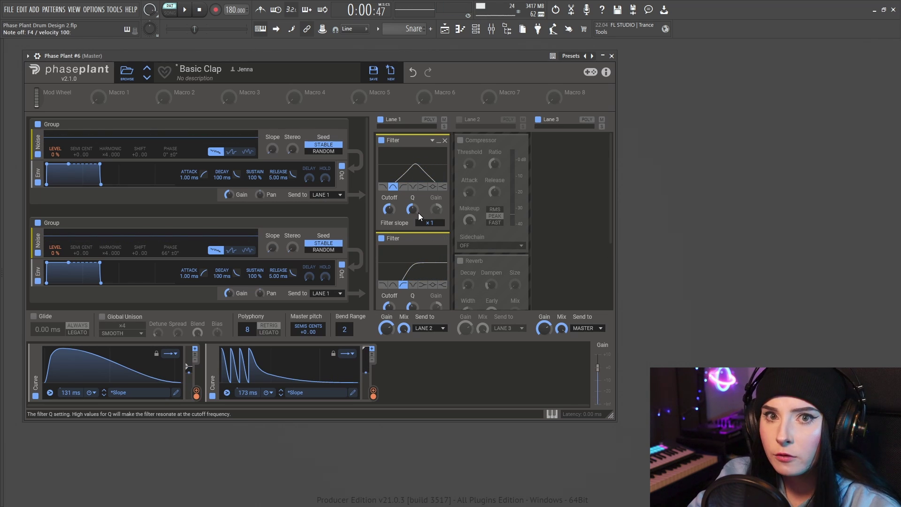
click(459, 119)
scroll(486, 204, down, 2)
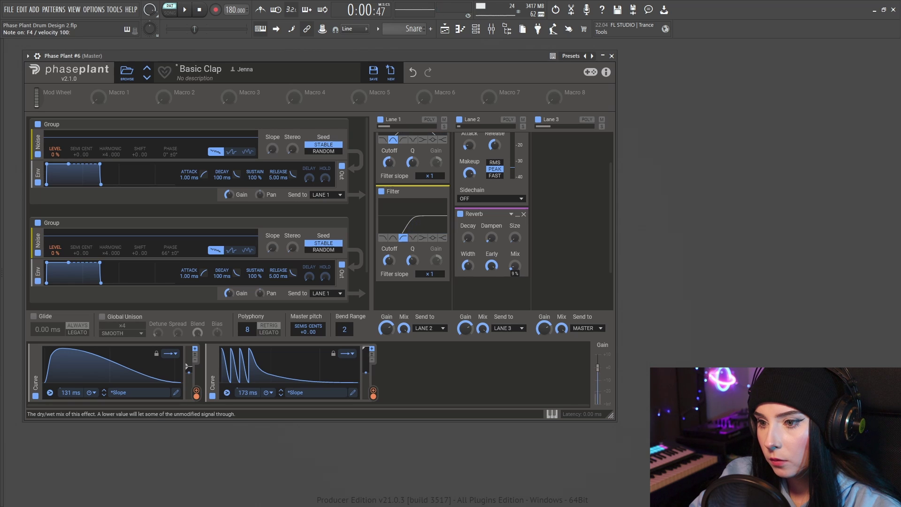
drag(515, 265, 515, 261)
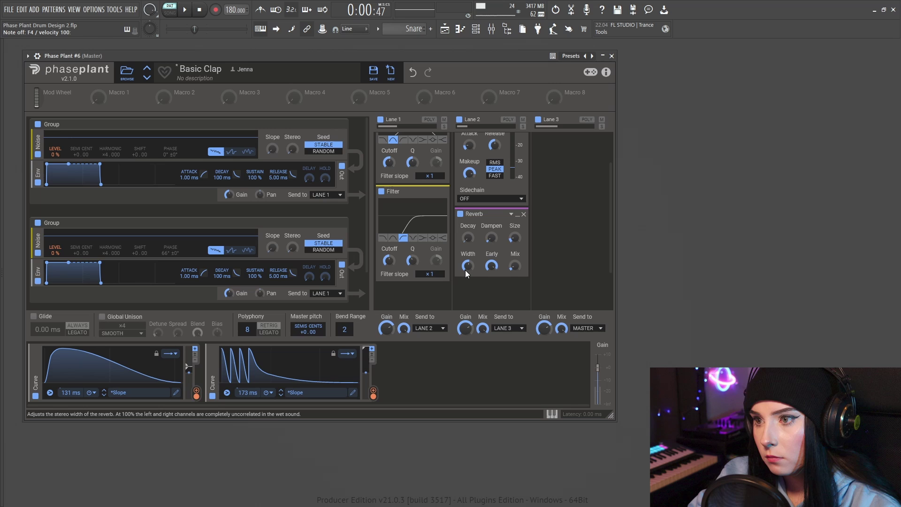
mouse_move(190, 162)
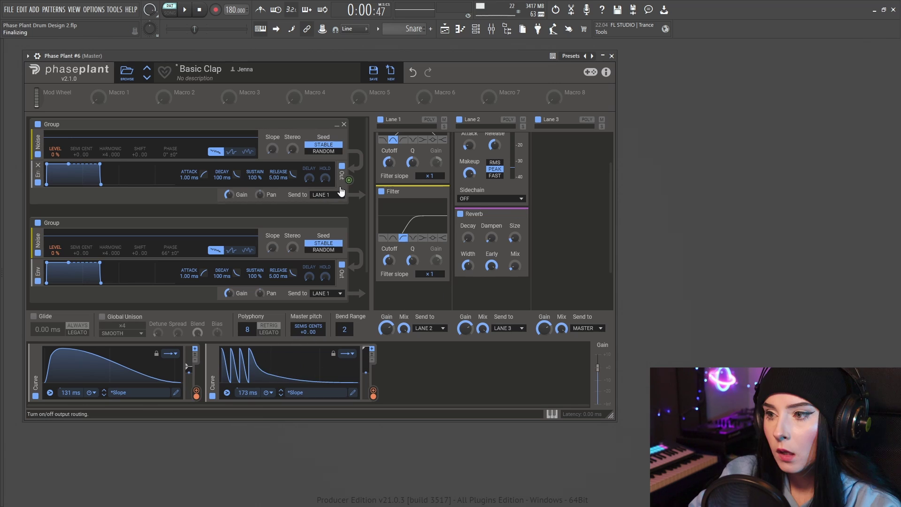
mouse_move(341, 180)
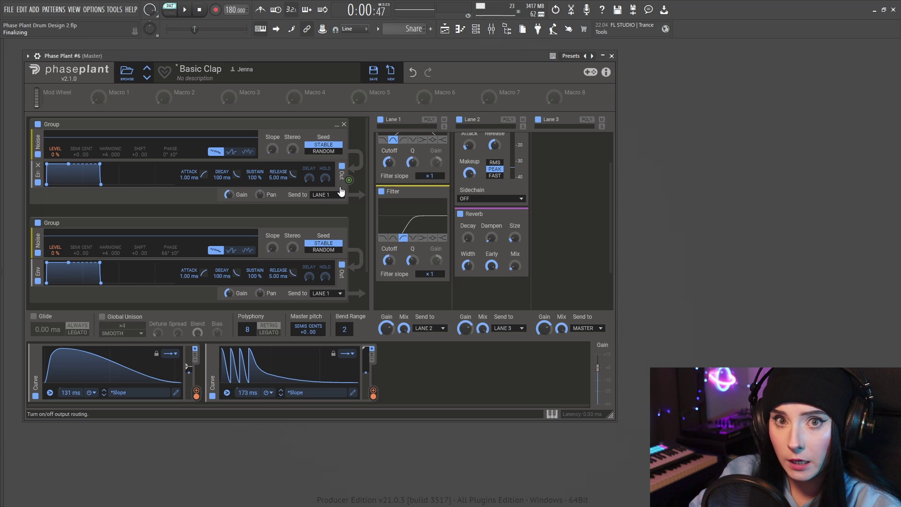
Open the Phase Plant Snare #2 instrument from the channel list and reposition its window
click(476, 28)
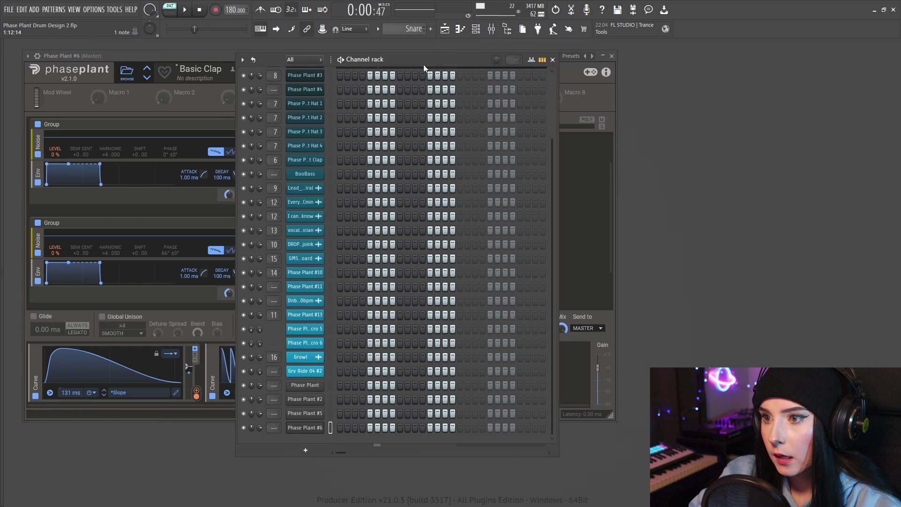
drag(424, 64, 366, 81)
scroll(364, 99, up, 4)
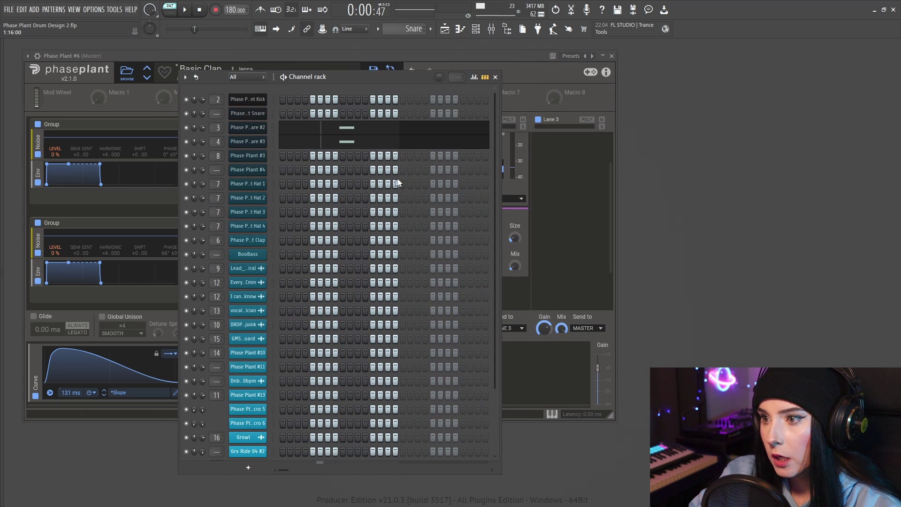
click(247, 128)
mouse_move(528, 57)
mouse_down()
mouse_move(529, 89)
mouse_move(477, 171)
mouse_move(494, 57)
mouse_up()
drag(328, 57, 323, 58)
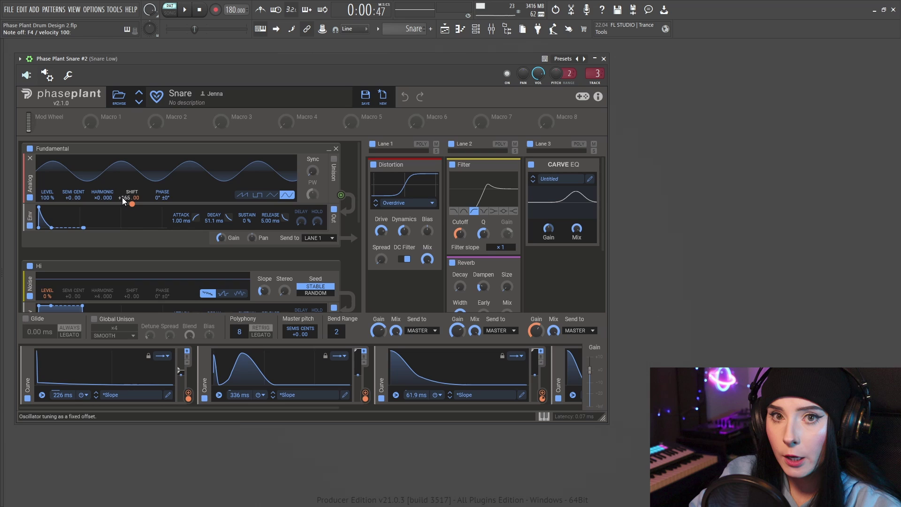
mouse_move(127, 201)
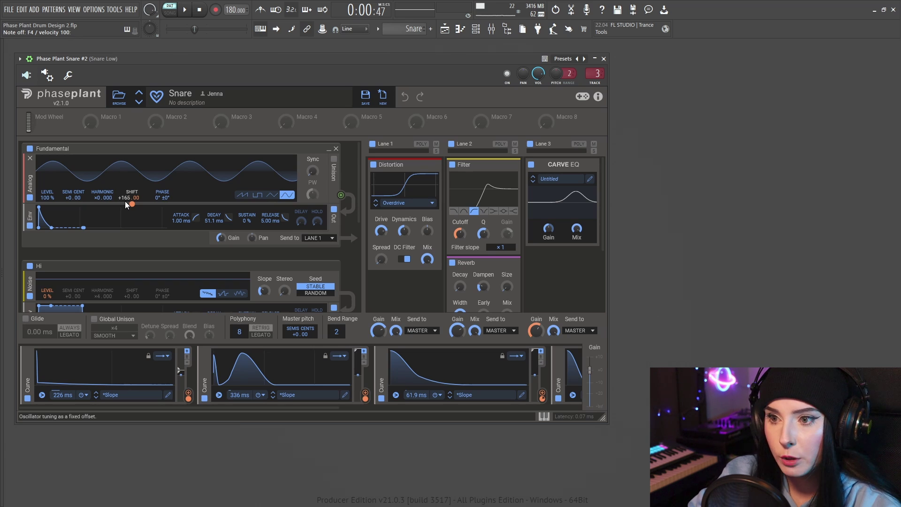
mouse_move(124, 200)
mouse_down()
mouse_move(342, 248)
mouse_move(350, 197)
mouse_up()
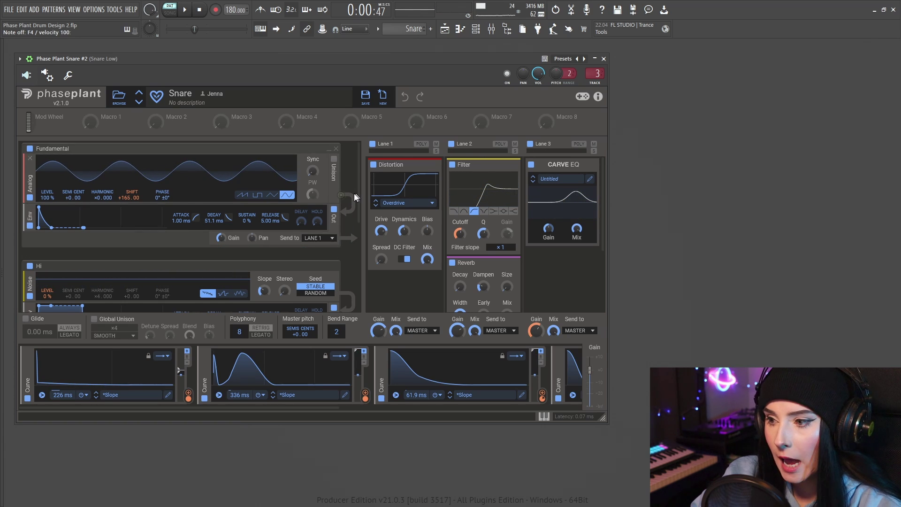
scroll(353, 195, down, 1)
scroll(352, 195, down, 2)
scroll(293, 210, down, 1)
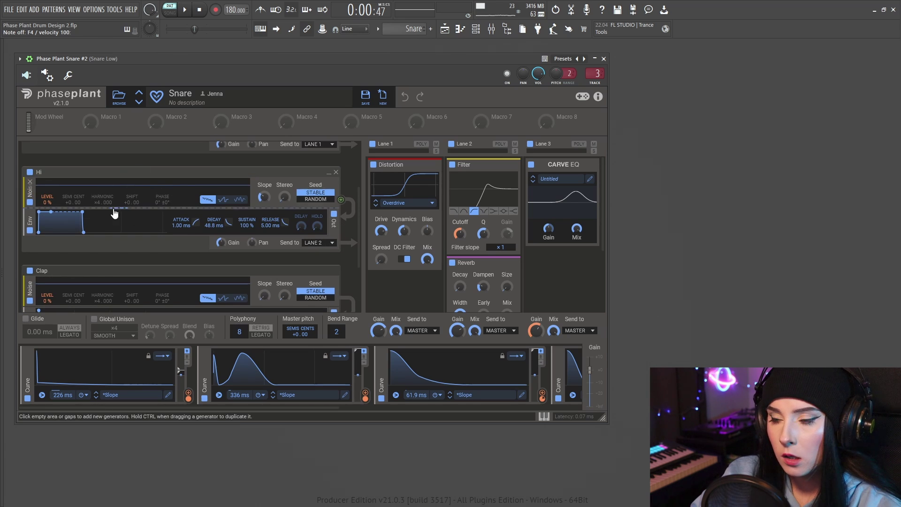
scroll(123, 196, down, 3)
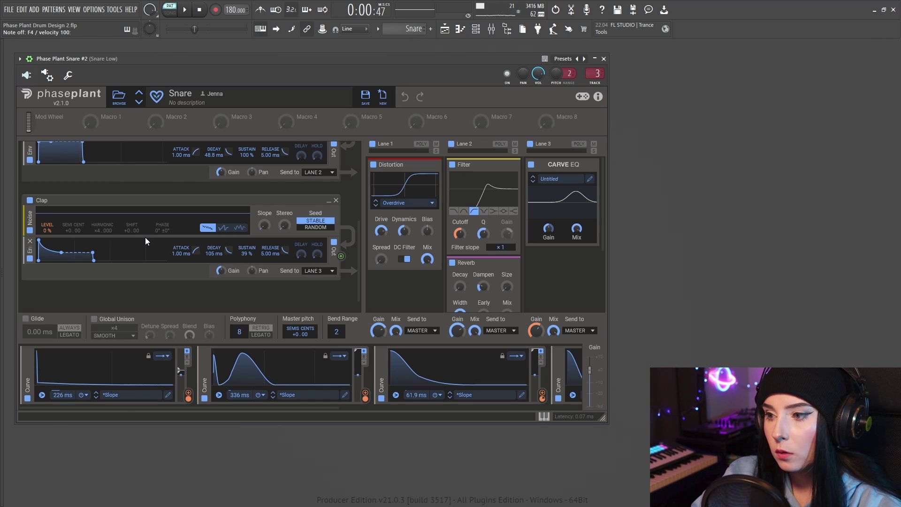
click(170, 188)
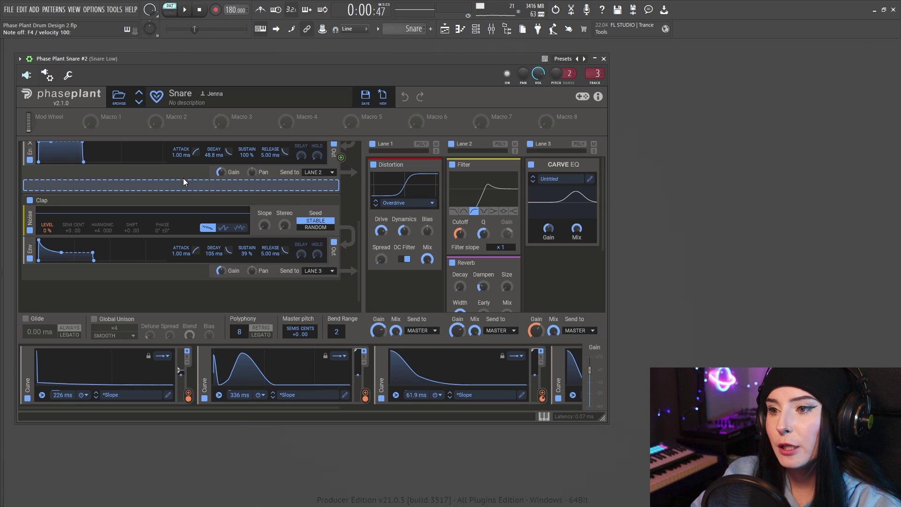
Mute the Fundamental and Clap generators, and open the second Curve modulator in the Curve Editor
drag(184, 179, 184, 178)
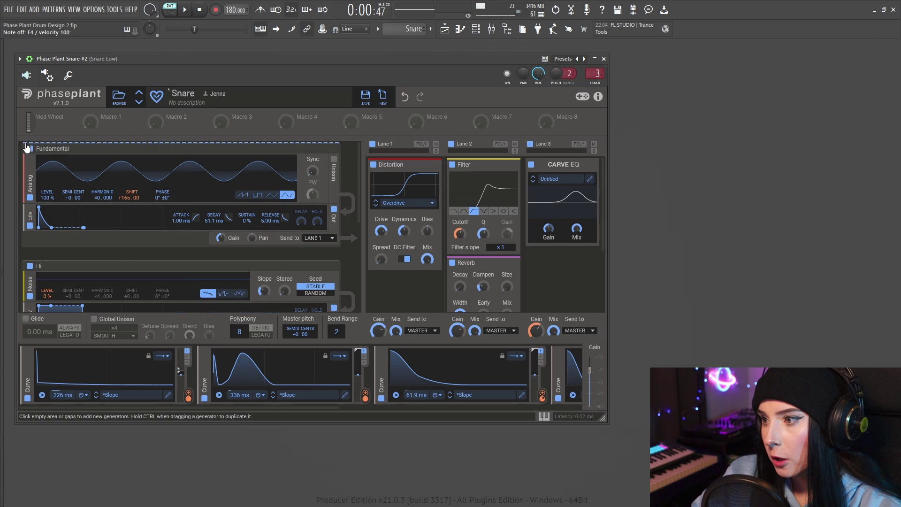
scroll(117, 177, down, 3)
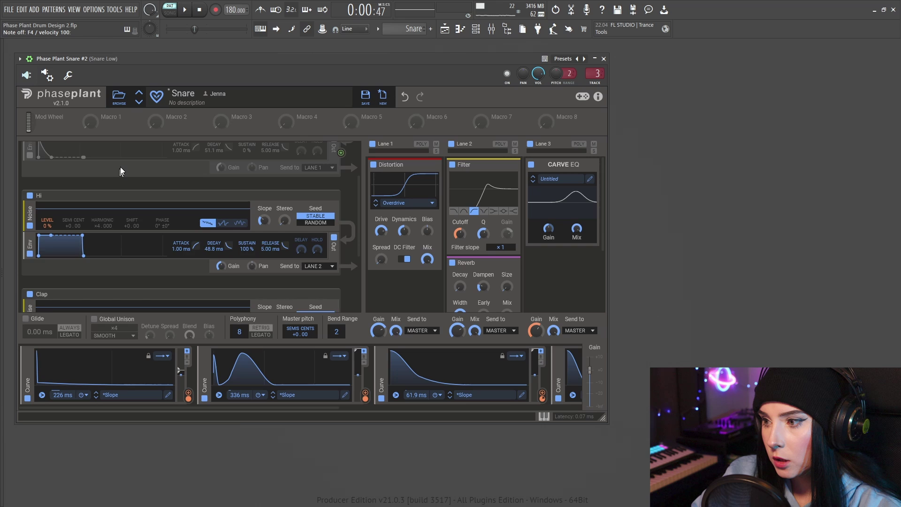
scroll(54, 259, down, 2)
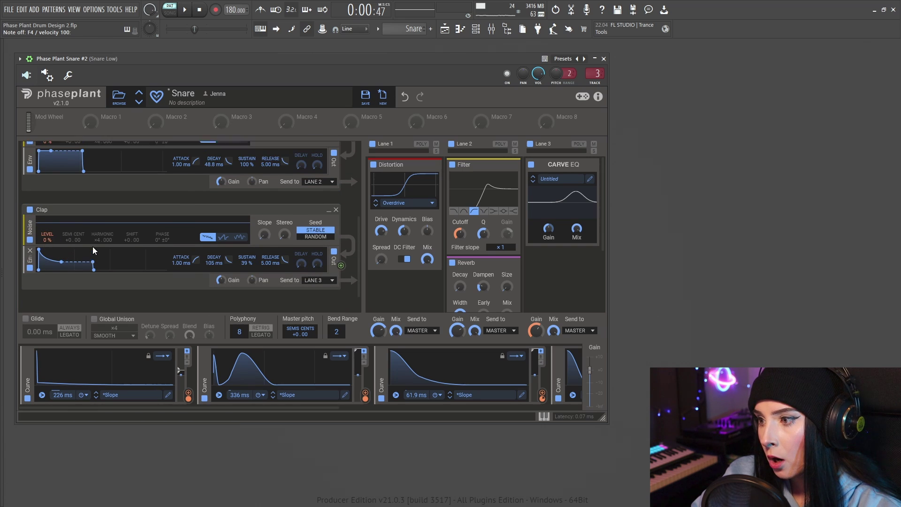
scroll(93, 247, up, 2)
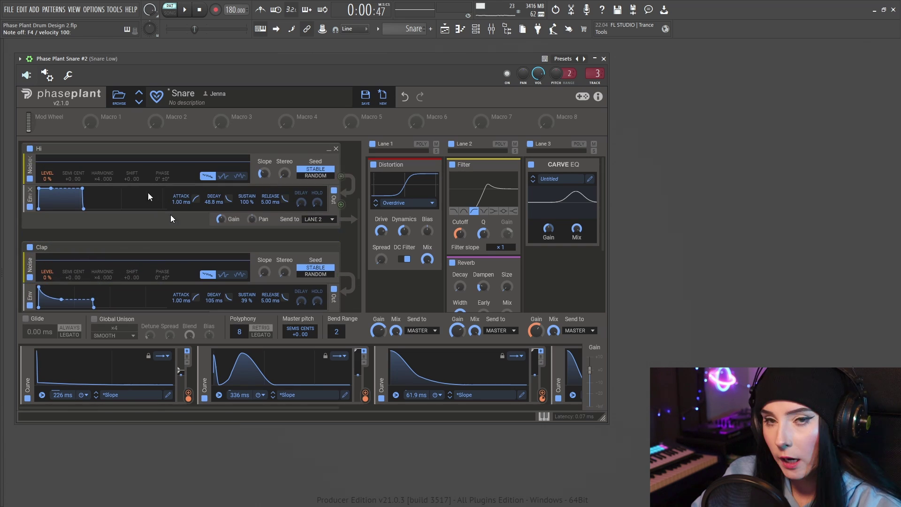
mouse_move(42, 248)
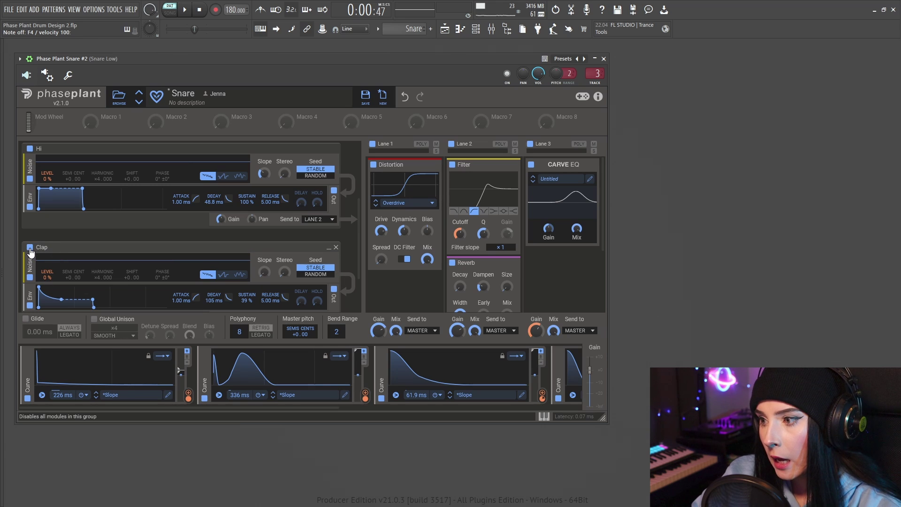
click(30, 248)
scroll(119, 254, up, 1)
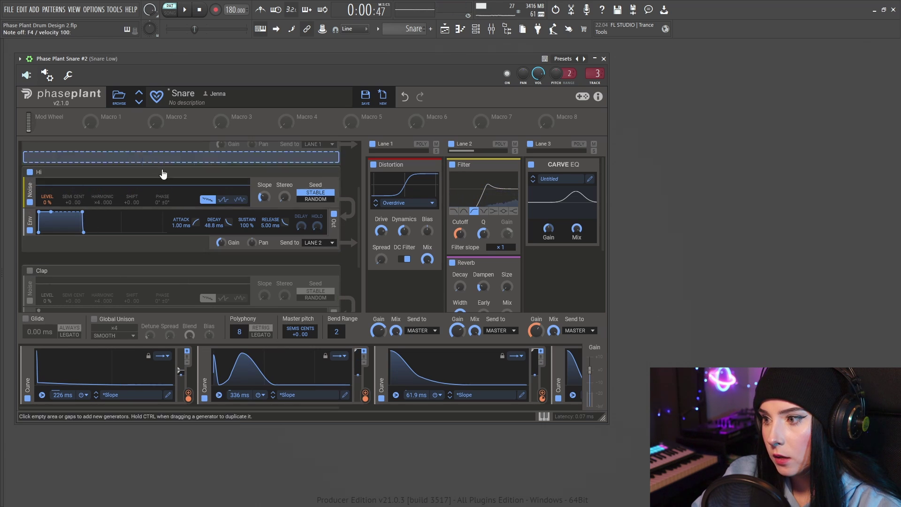
mouse_move(171, 204)
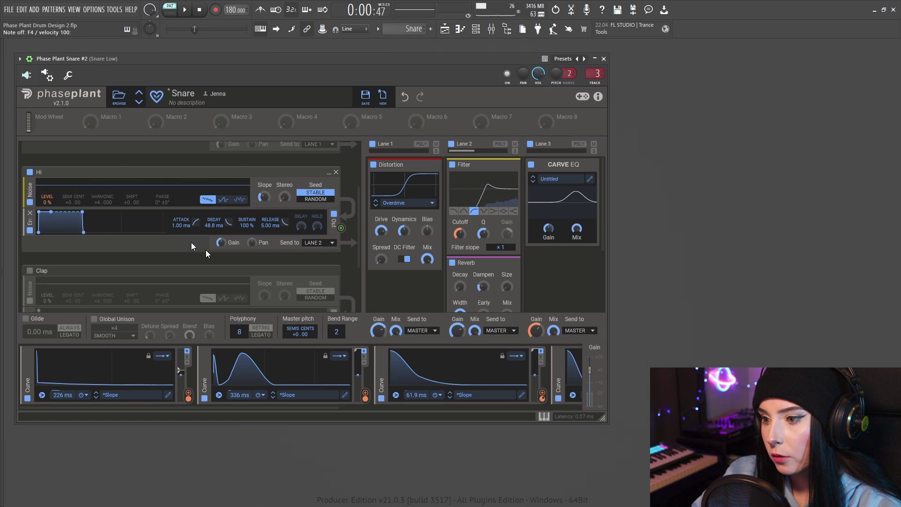
click(345, 396)
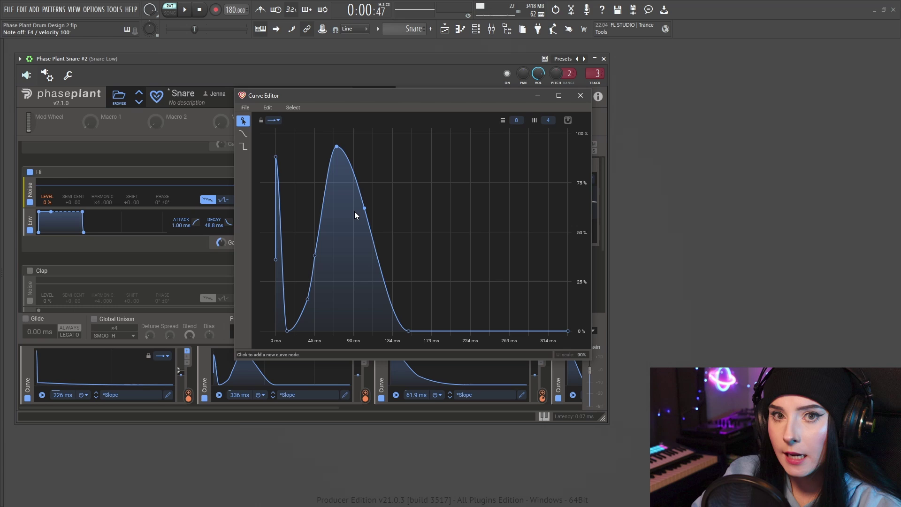
Reshape the second curve's hump to peak later and lower, then re-enable the Fundamental generator
drag(354, 211, 321, 315)
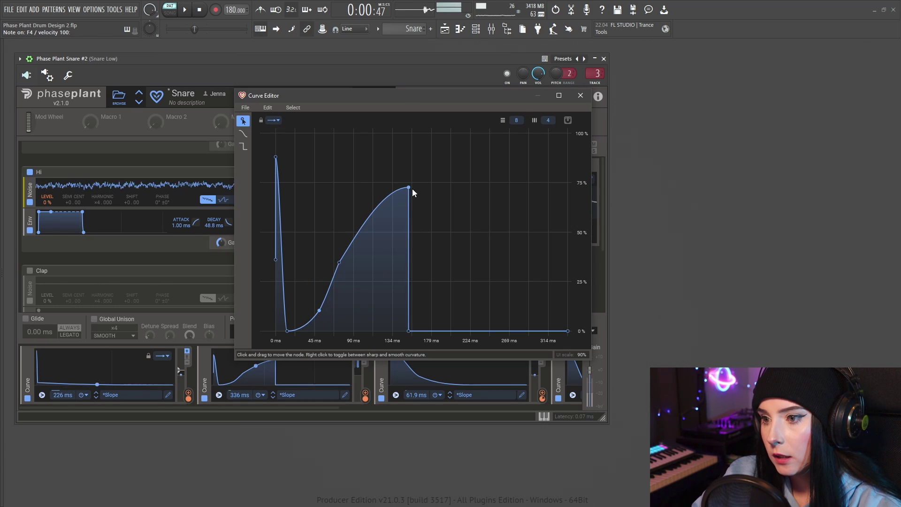
drag(410, 189, 377, 186)
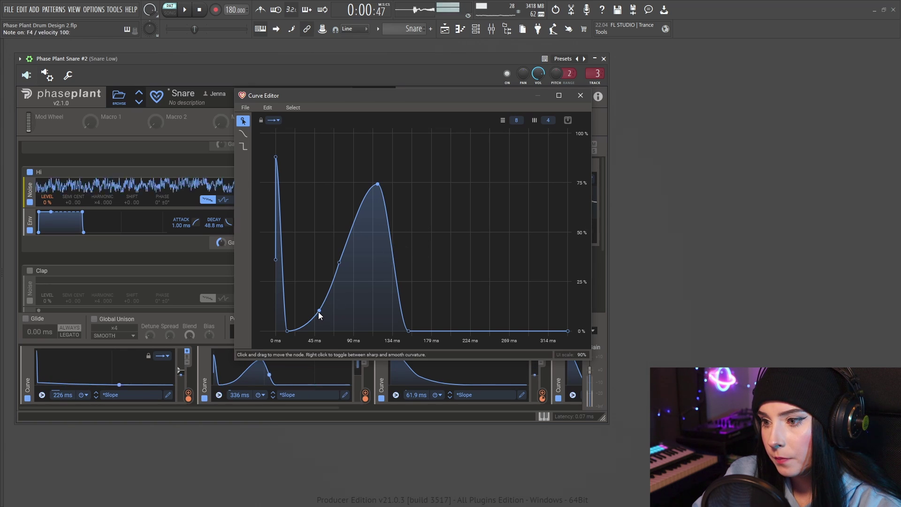
scroll(42, 187, up, 2)
click(28, 149)
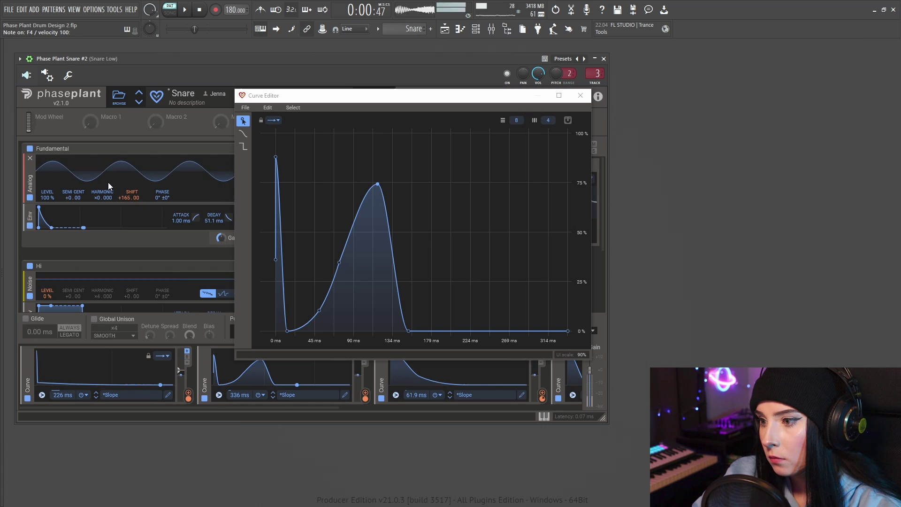
scroll(109, 187, down, 3)
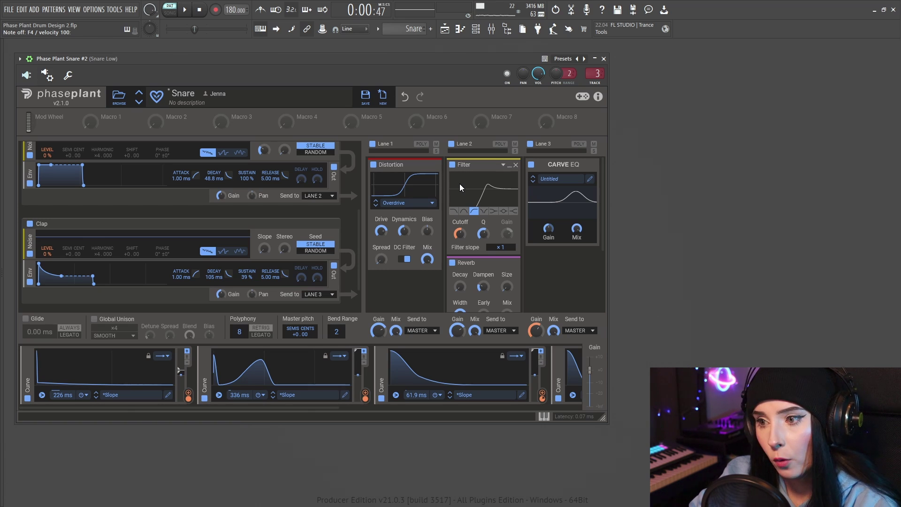
scroll(502, 227, down, 2)
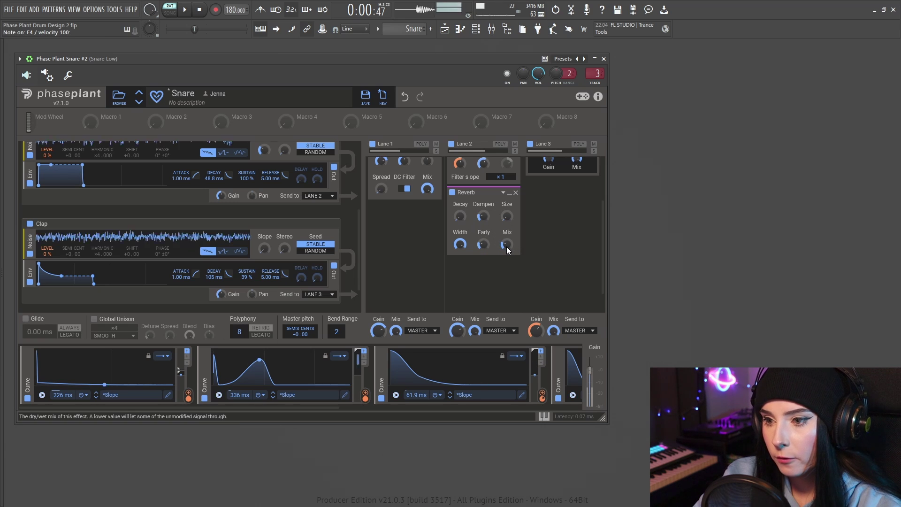
Raise the snare reverb mix, settling it at 80%
drag(506, 246, 507, 190)
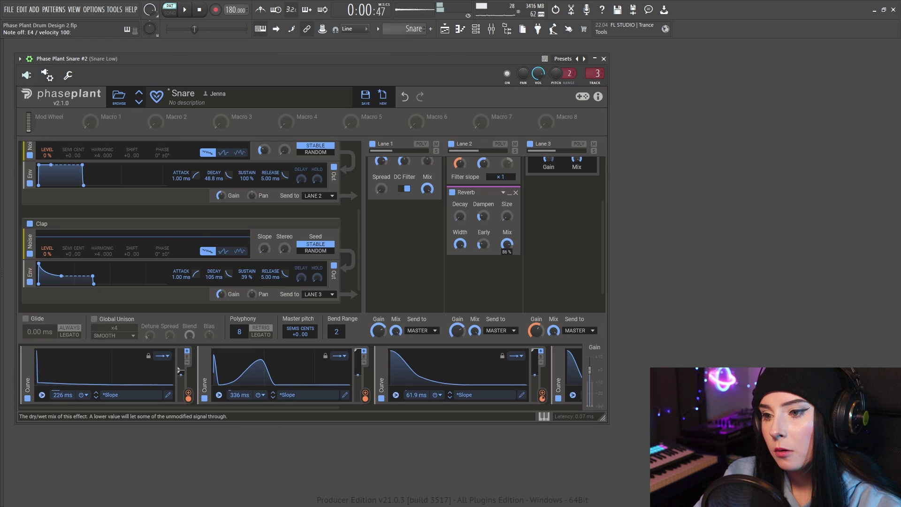
drag(507, 191, 506, 194)
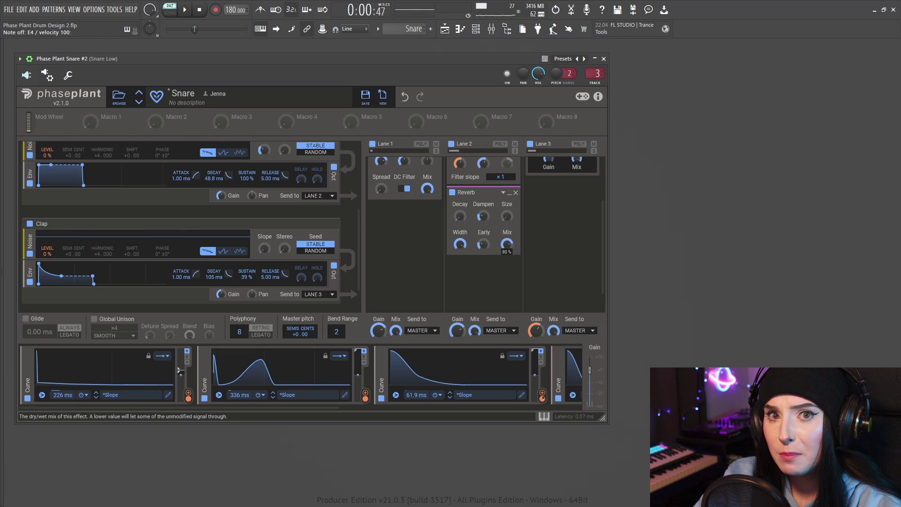
scroll(506, 231, up, 3)
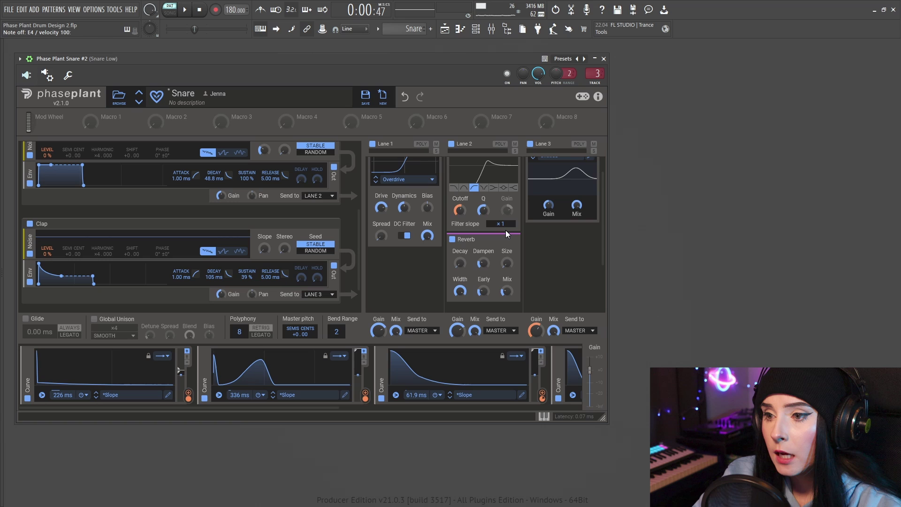
scroll(505, 230, up, 1)
scroll(506, 233, down, 2)
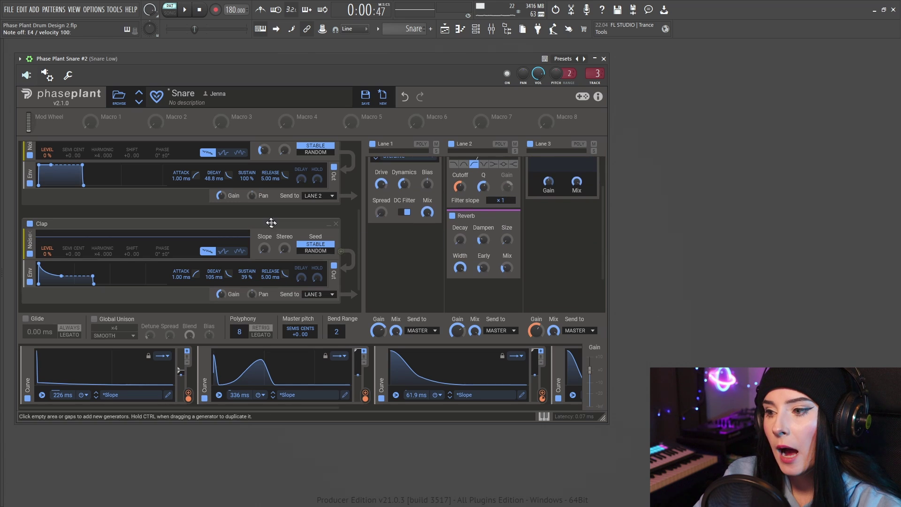
scroll(306, 203, up, 2)
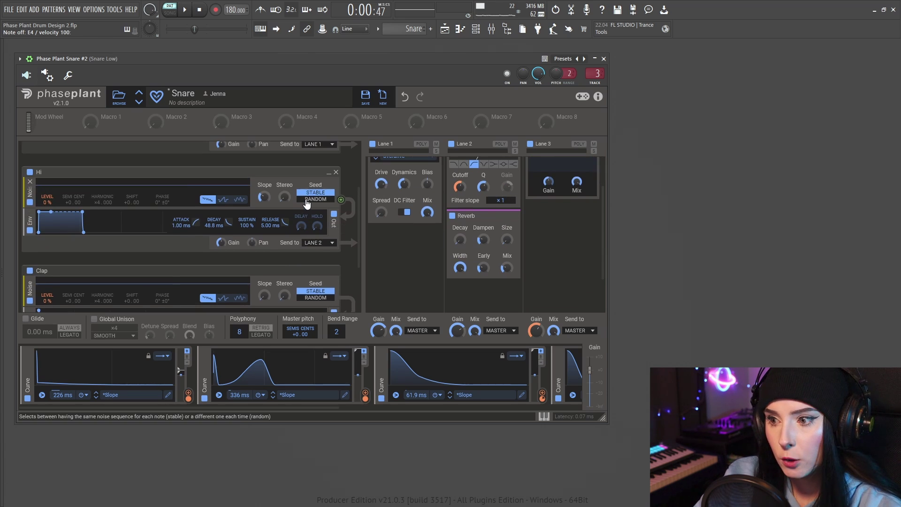
scroll(306, 201, up, 1)
scroll(306, 201, up, 1)
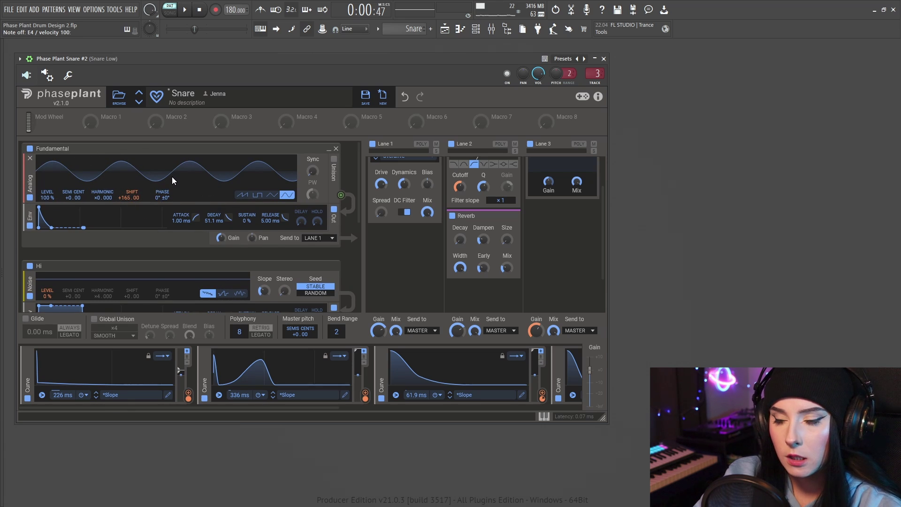
scroll(179, 177, down, 2)
scroll(184, 177, down, 2)
scroll(139, 184, up, 1)
scroll(265, 188, down, 1)
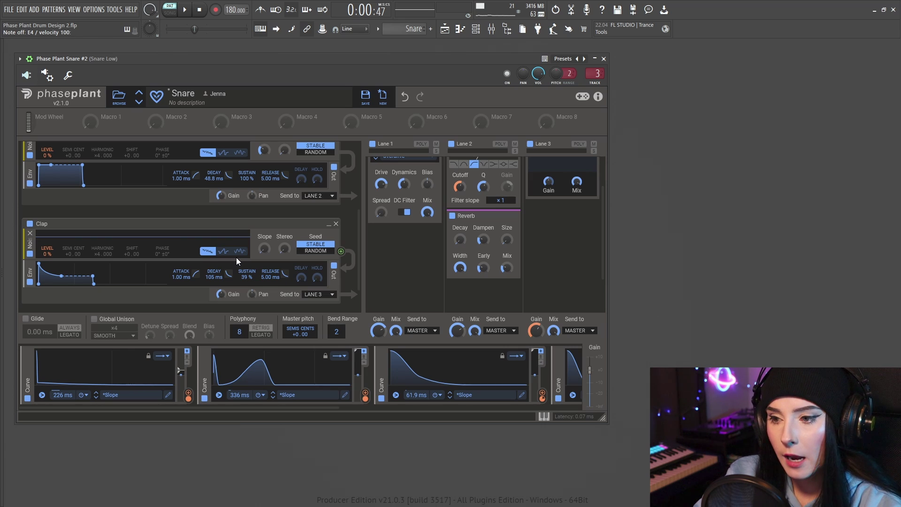
Undo the snare patch's recent edits
click(405, 98)
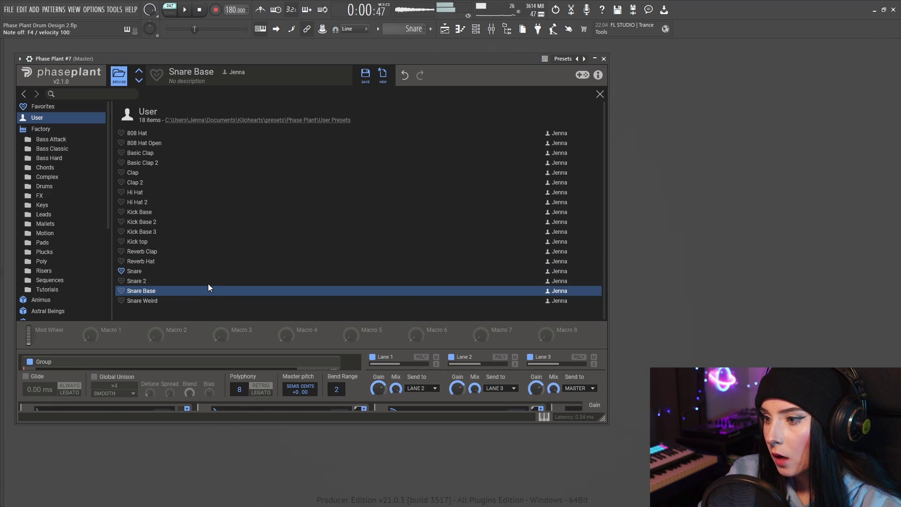
Load the Snare Weird preset, close the library and review its effects
click(148, 303)
click(118, 75)
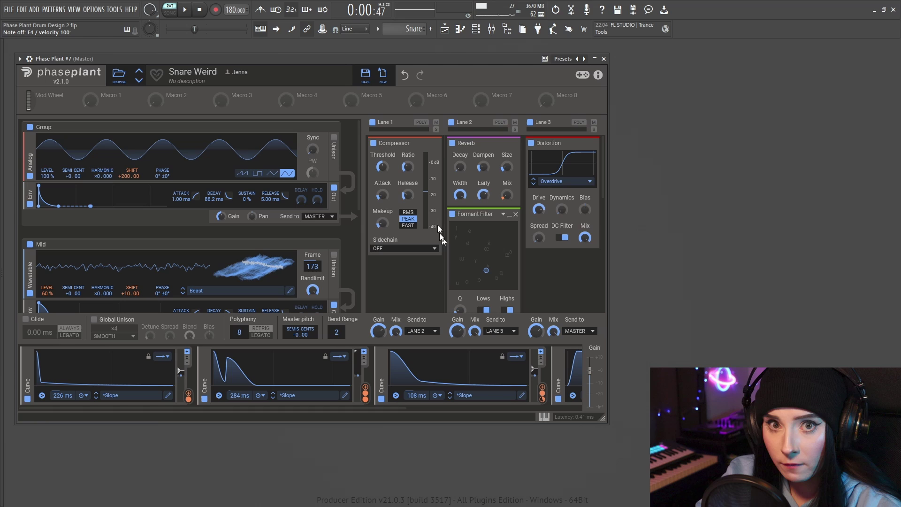
scroll(492, 219, down, 1)
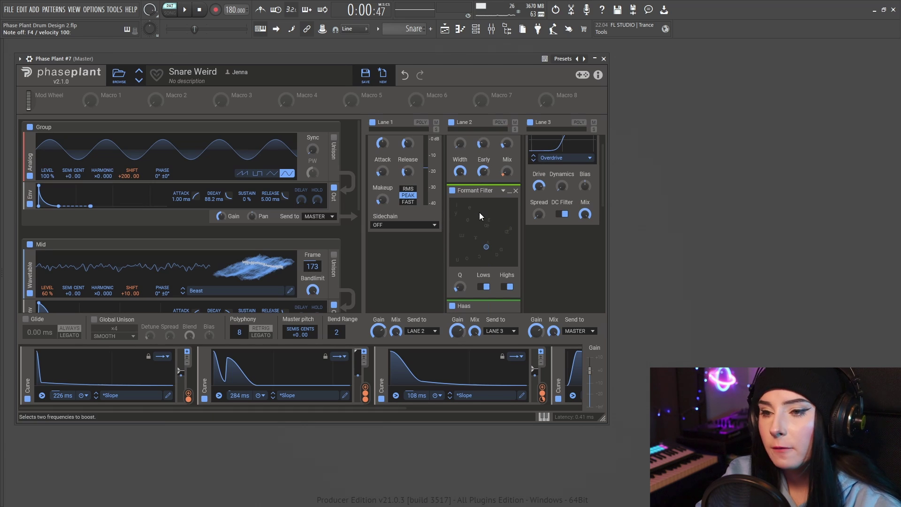
mouse_move(479, 208)
mouse_down()
mouse_move(528, 250)
mouse_move(420, 251)
mouse_up()
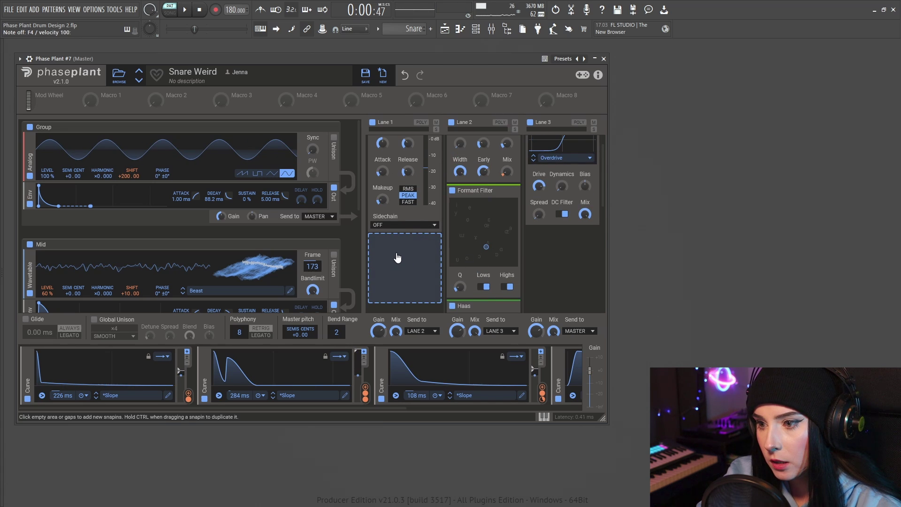
click(396, 254)
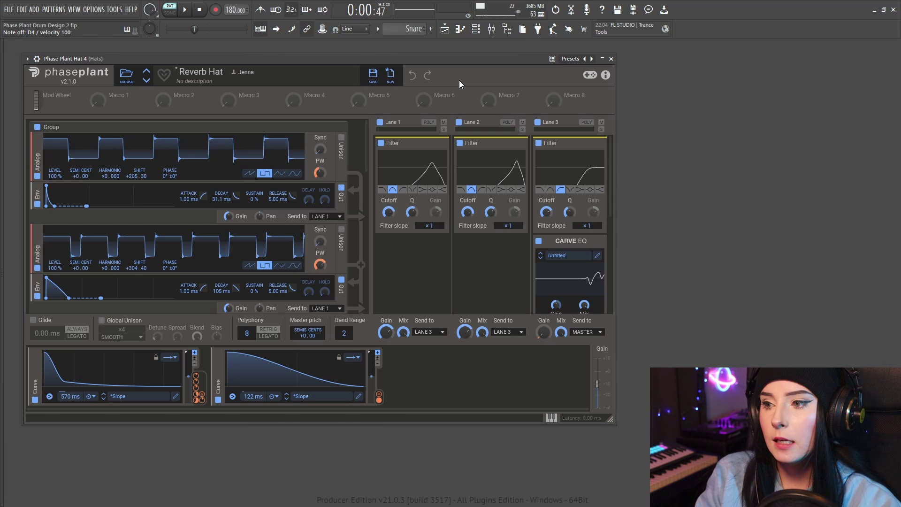
mouse_move(268, 151)
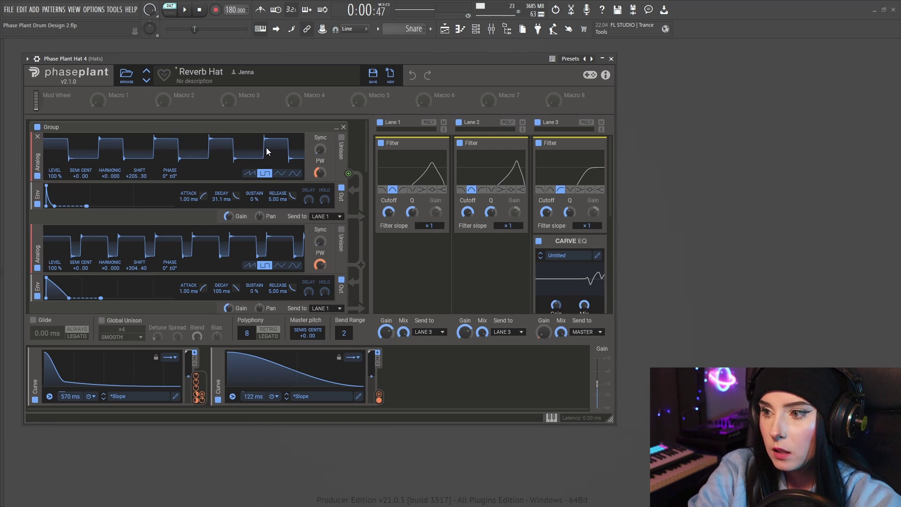
scroll(268, 147, down, 1)
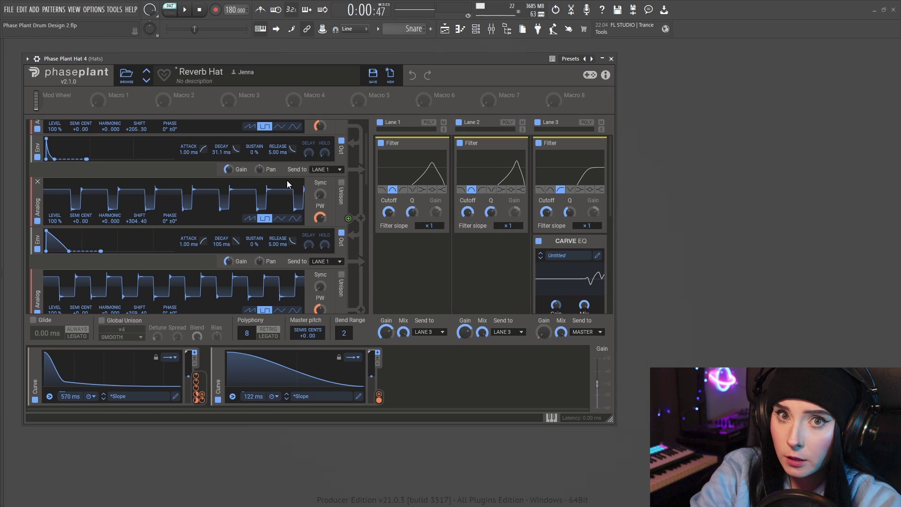
scroll(286, 180, down, 2)
scroll(286, 180, down, 2)
scroll(287, 181, down, 2)
scroll(286, 180, down, 2)
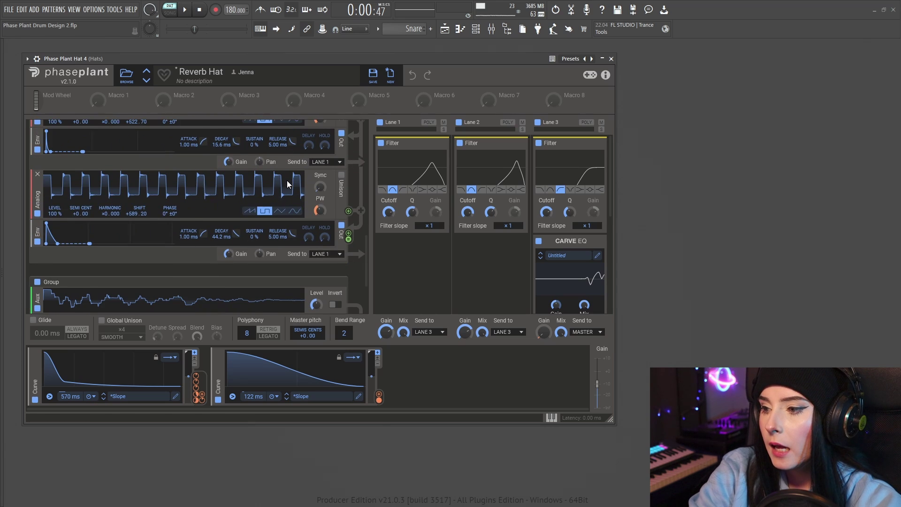
scroll(286, 180, down, 1)
drag(201, 221, 163, 241)
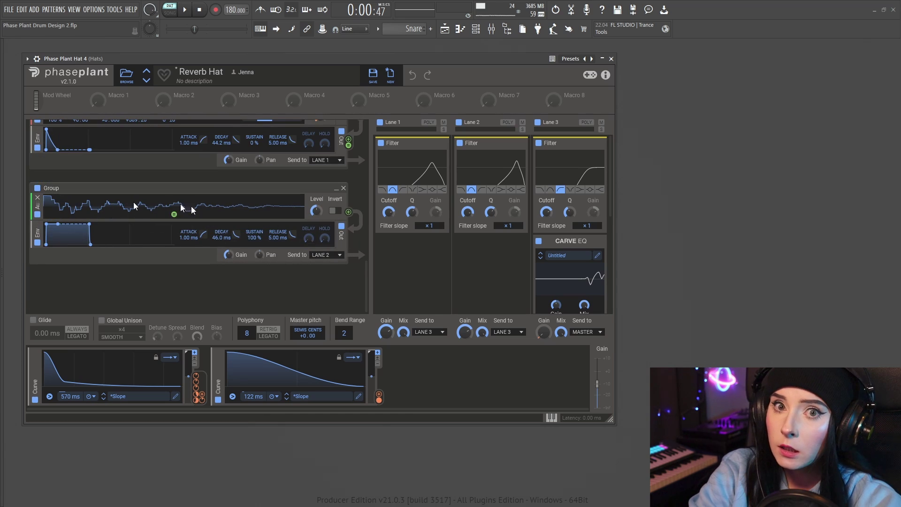
scroll(154, 202, up, 1)
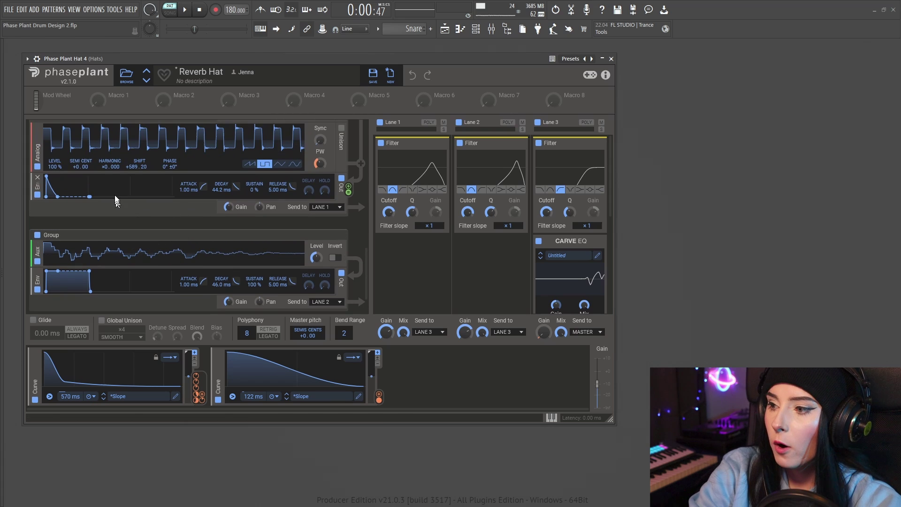
scroll(115, 222, up, 3)
scroll(187, 183, down, 1)
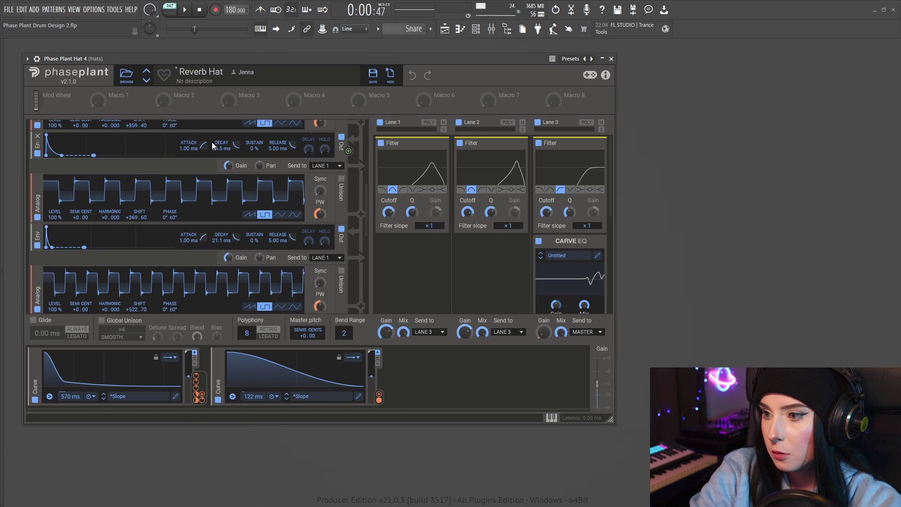
scroll(212, 163, down, 2)
scroll(213, 203, down, 1)
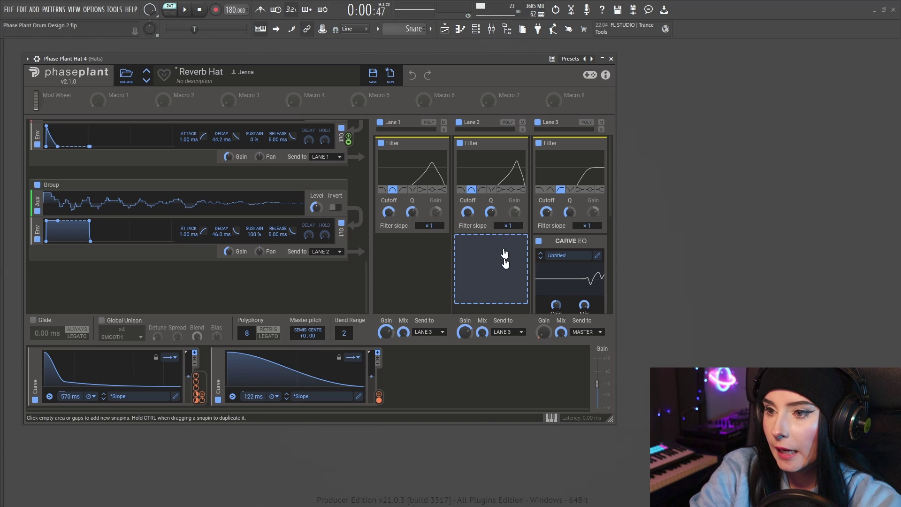
drag(324, 256, 503, 261)
scroll(229, 235, up, 1)
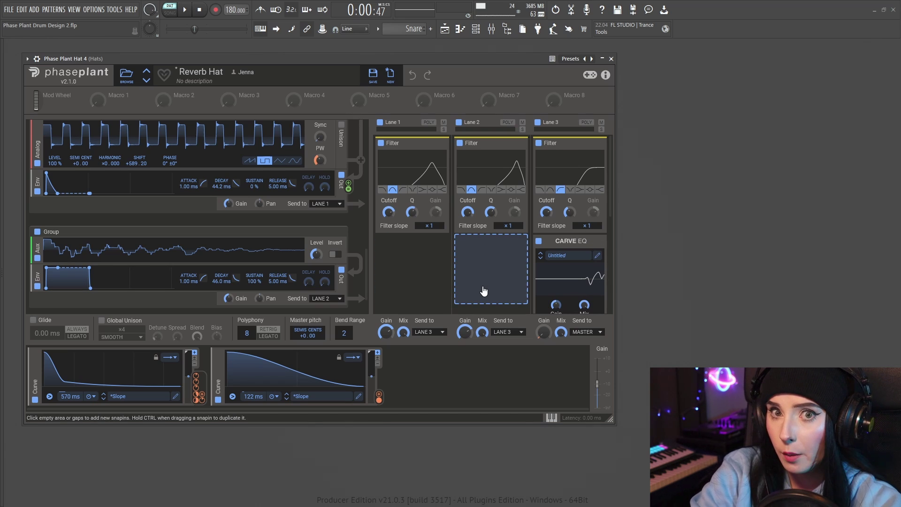
mouse_move(389, 211)
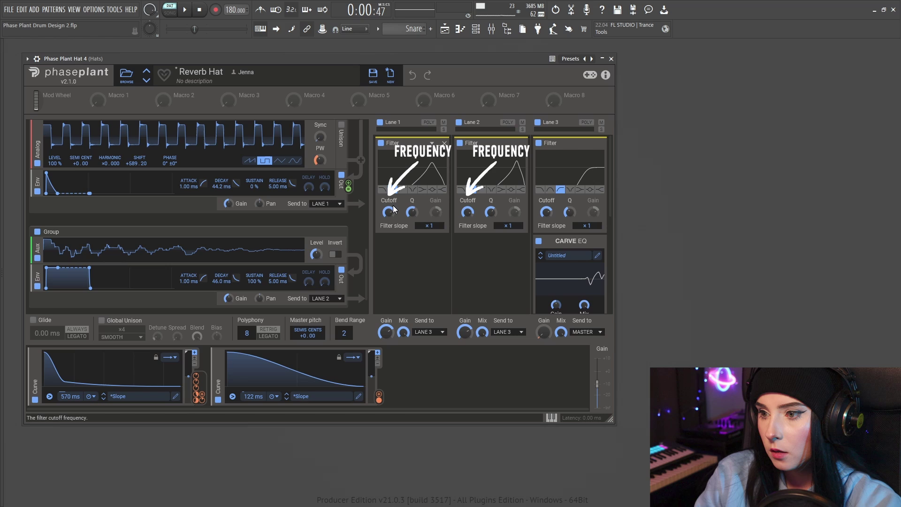
drag(393, 213, 392, 210)
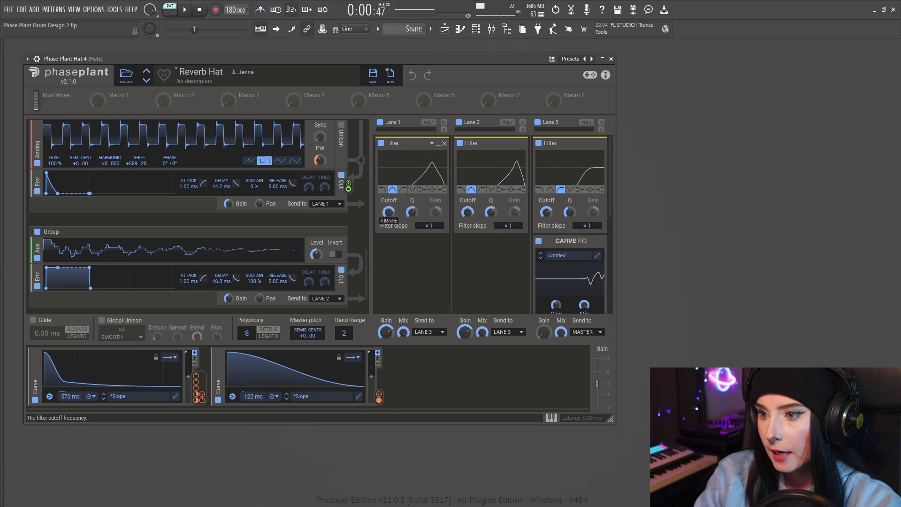
click(468, 211)
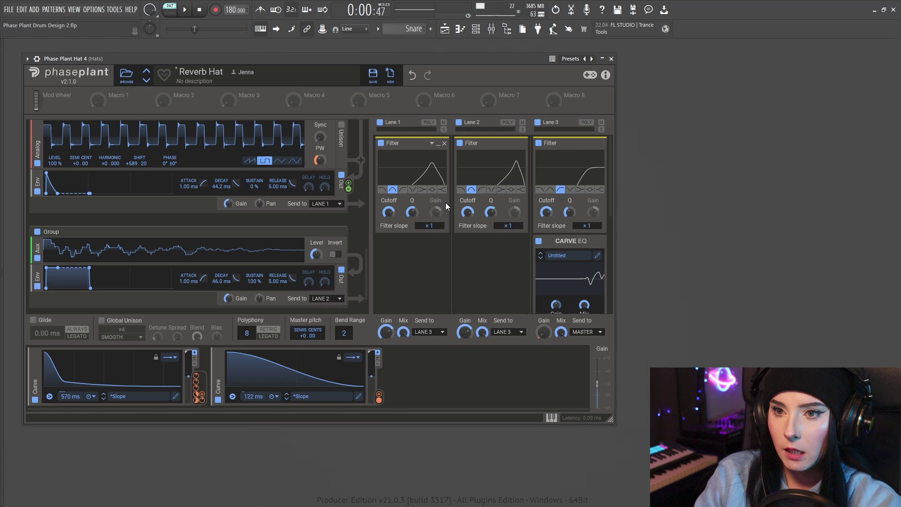
mouse_move(570, 169)
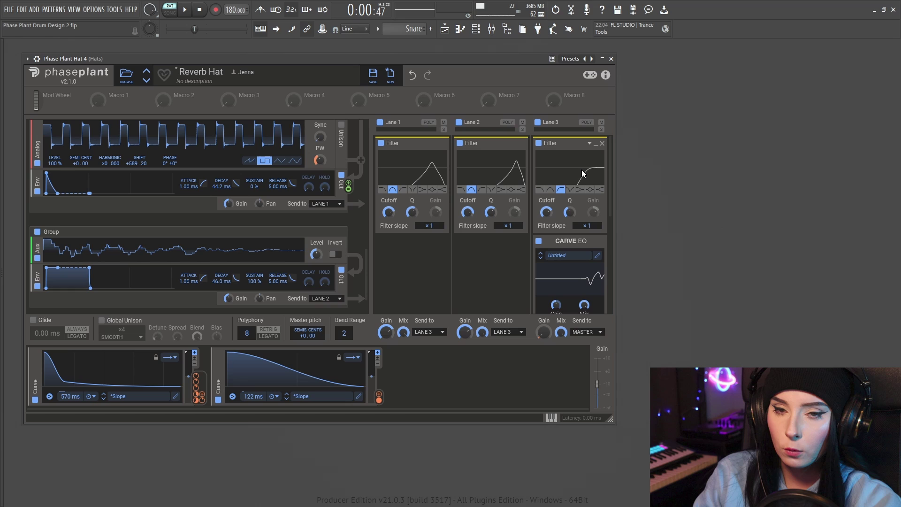
scroll(582, 169, down, 2)
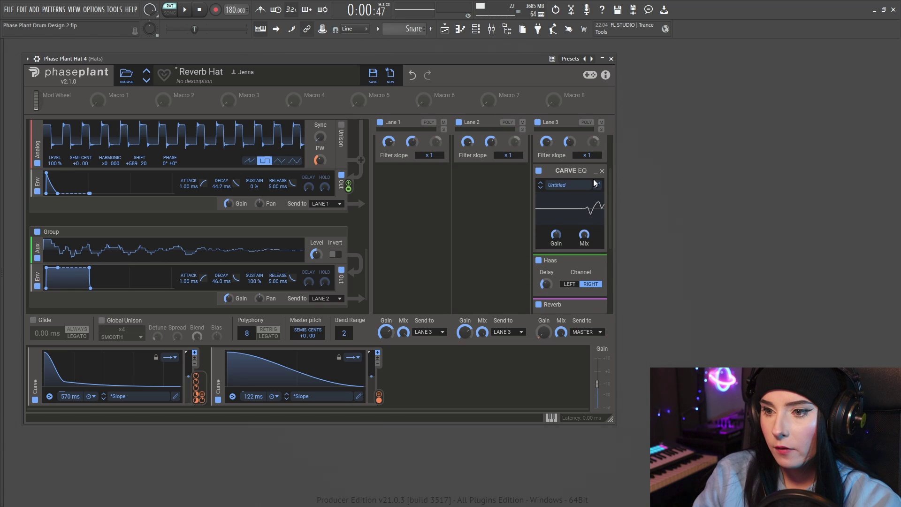
click(597, 185)
mouse_move(553, 115)
mouse_down()
mouse_move(356, 82)
mouse_move(387, 83)
mouse_up()
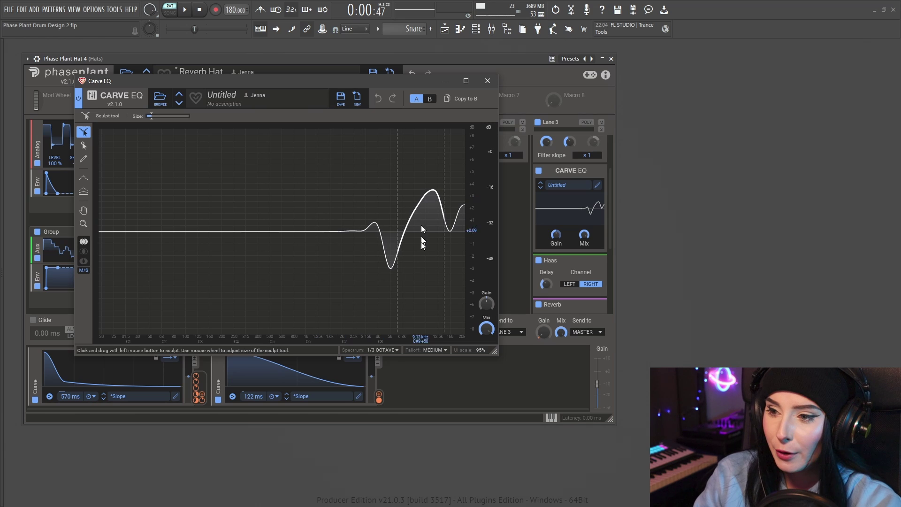
click(563, 181)
scroll(567, 244, down, 2)
scroll(539, 264, down, 1)
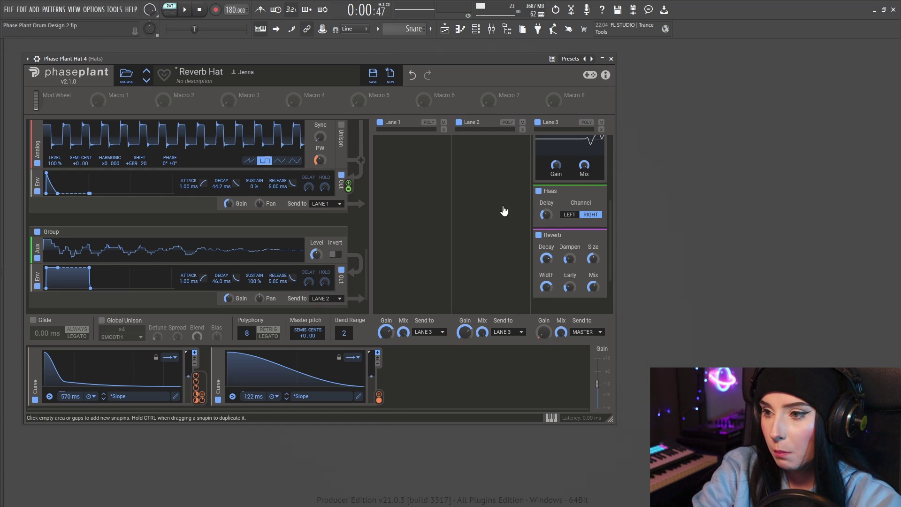
scroll(282, 180, up, 2)
scroll(281, 180, up, 1)
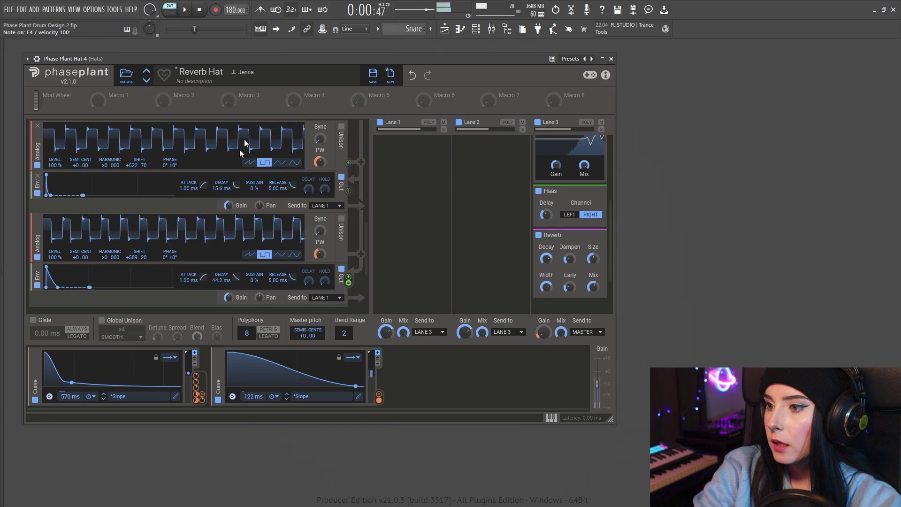
scroll(260, 162, up, 2)
scroll(259, 163, up, 1)
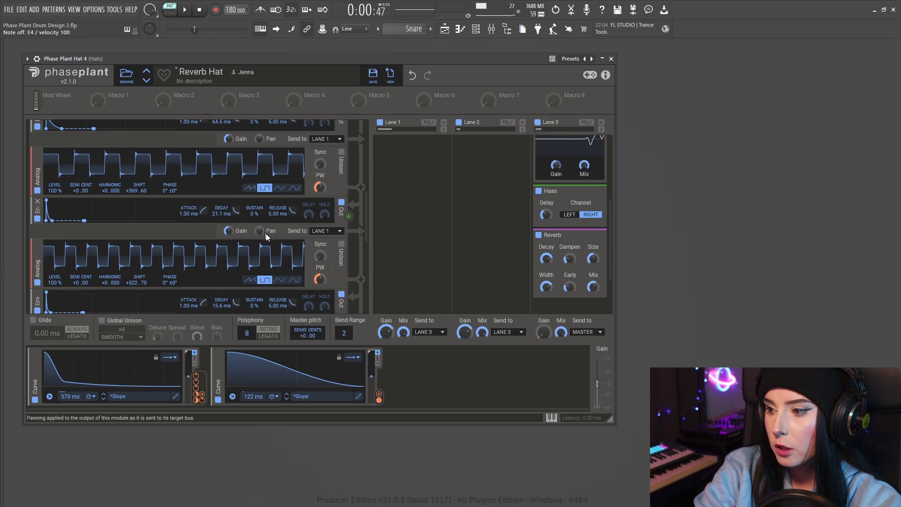
mouse_move(399, 296)
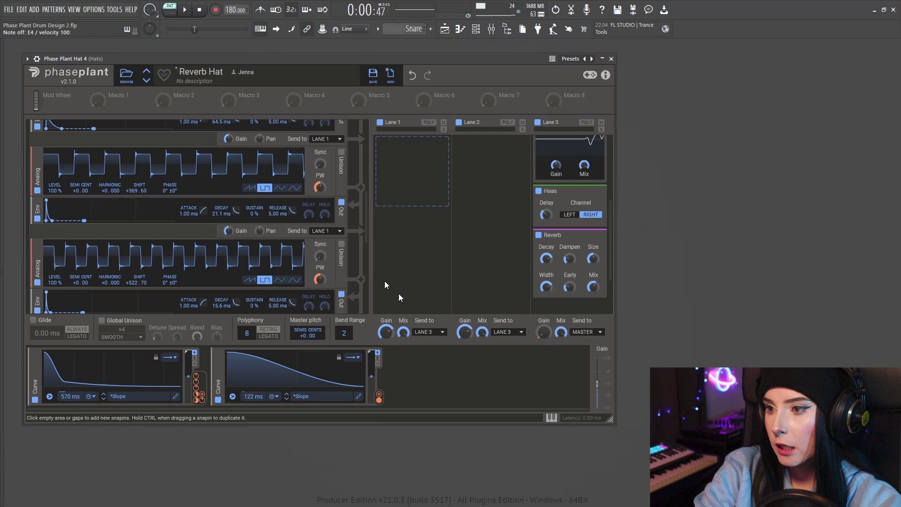
scroll(267, 244, up, 1)
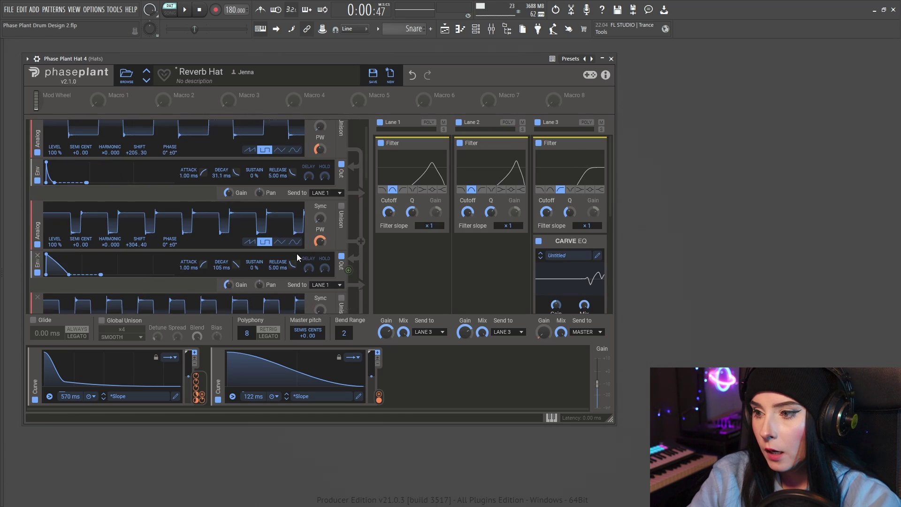
scroll(297, 254, up, 1)
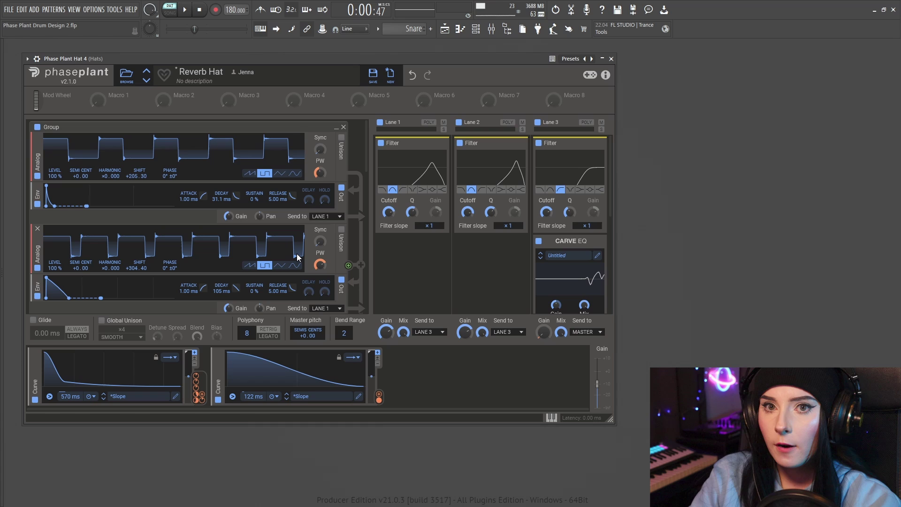